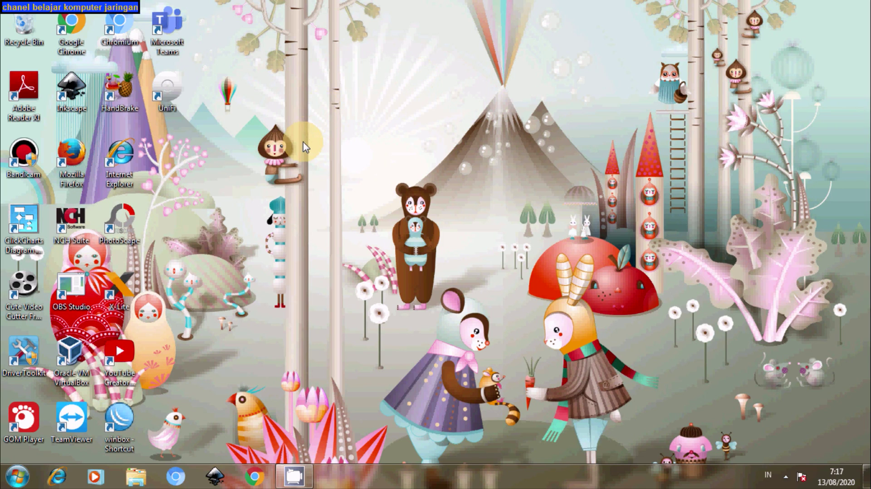
- Launch Microsoft Office Excel 2007 from the Start menu to get a blank Book1 workbook
left_click(19, 476)
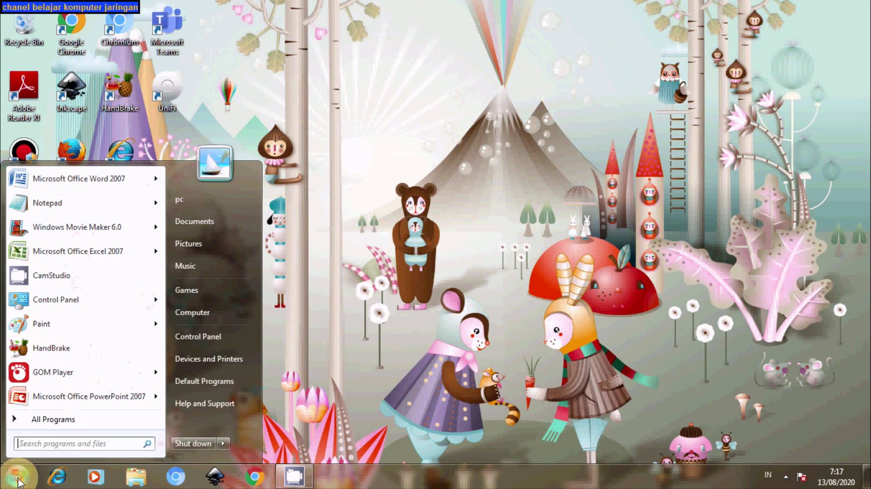
left_click(89, 256)
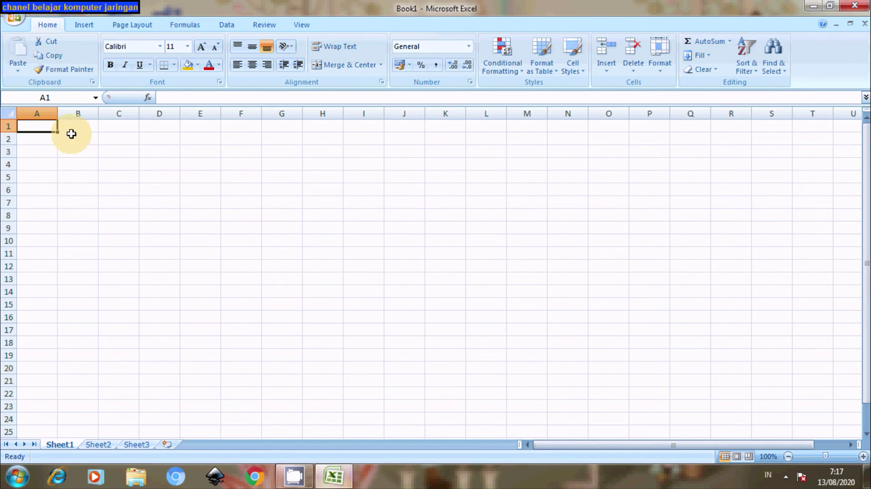
left_click(71, 129)
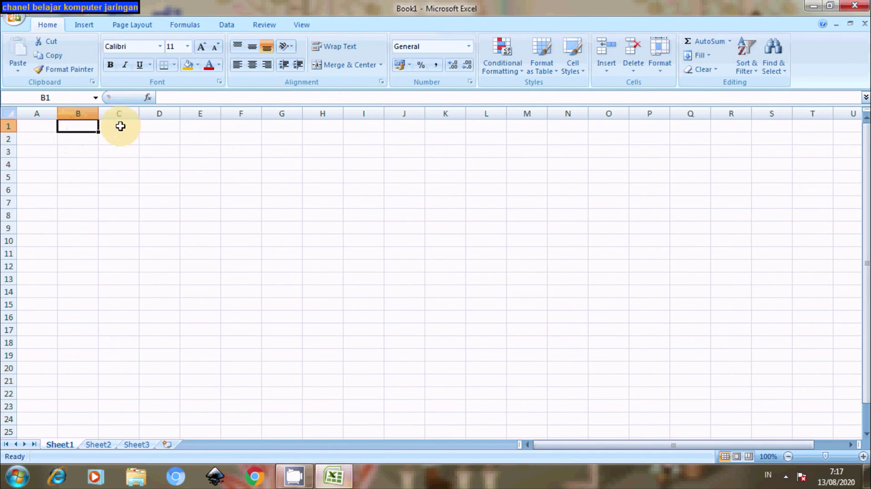
left_click(120, 127)
left_click(160, 127)
left_click(40, 128)
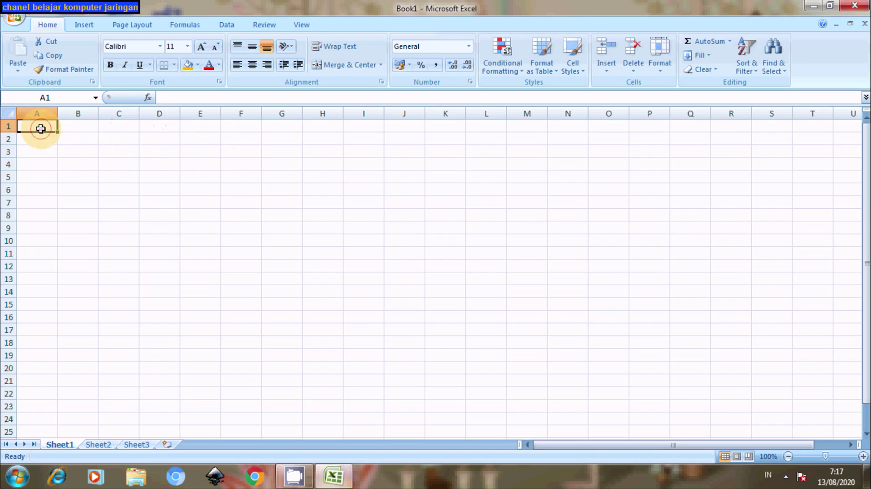
left_click(86, 126)
left_click(117, 126)
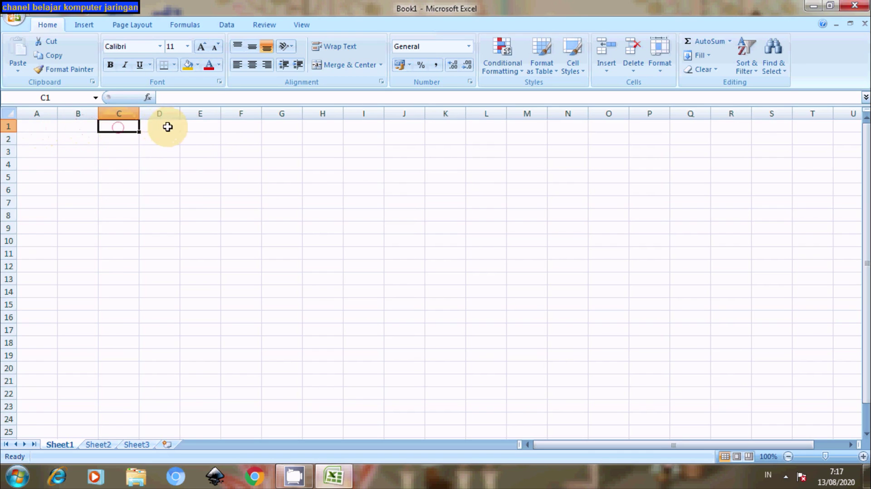
left_click(168, 126)
left_click(46, 140)
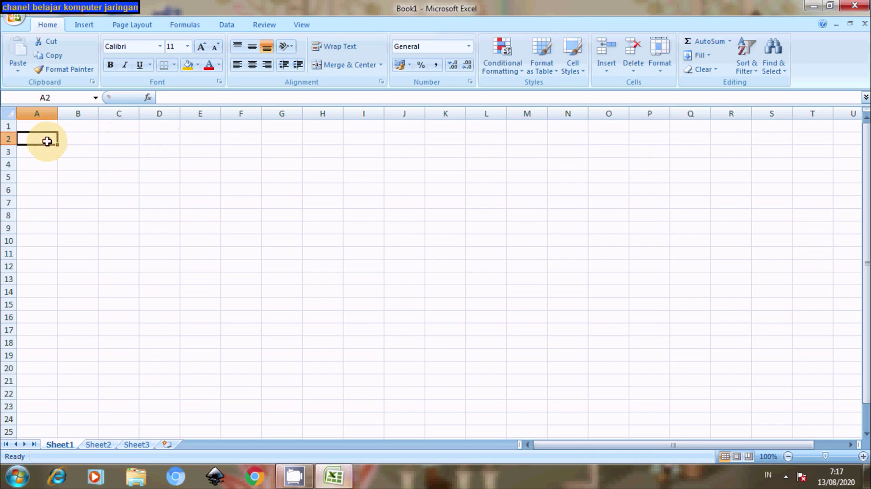
left_click(74, 140)
left_click(113, 140)
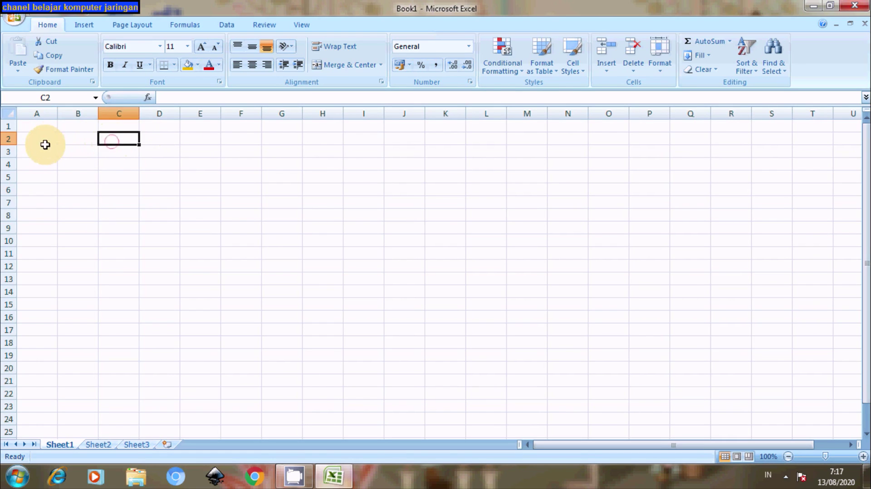
left_click(43, 143)
left_click(79, 139)
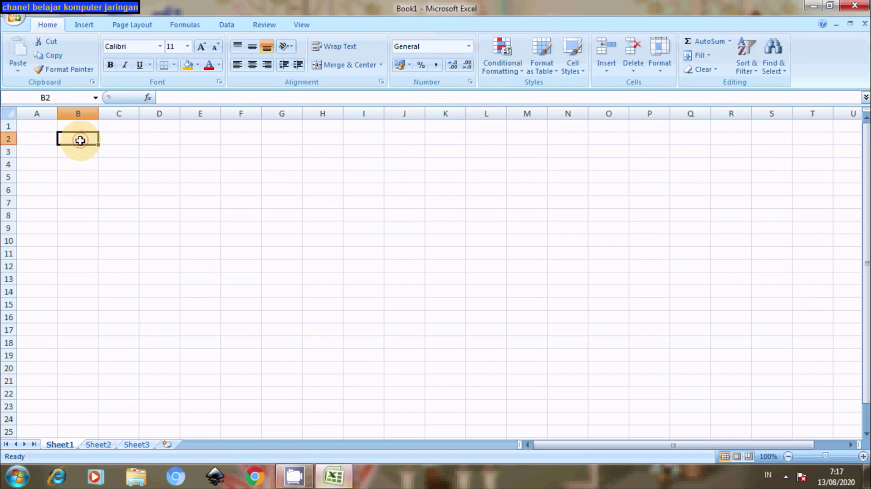
left_click(122, 138)
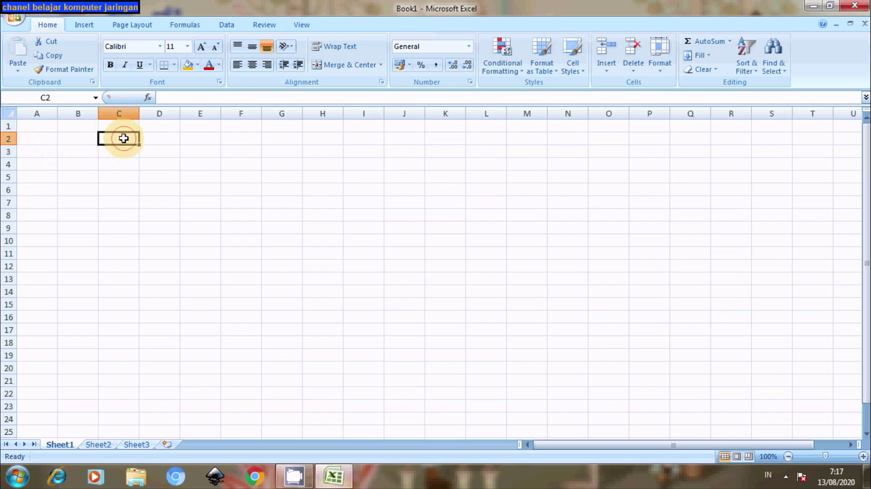
left_click(155, 138)
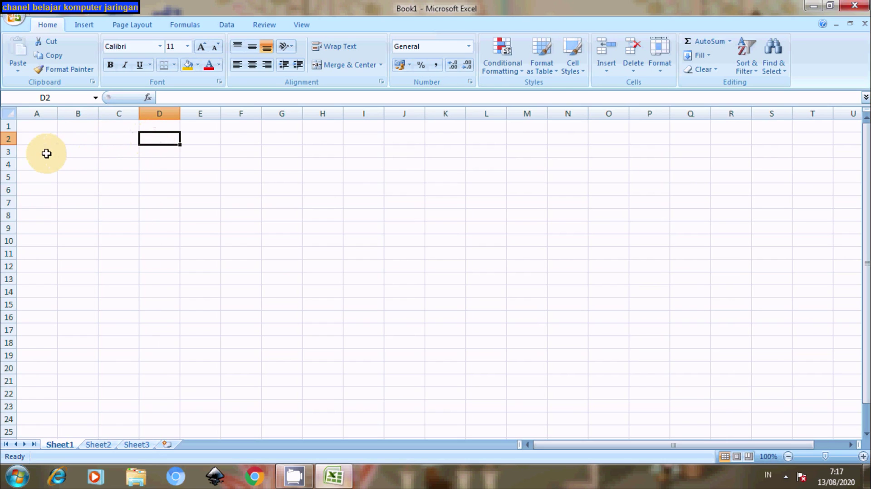
left_click(42, 155)
left_click(72, 151)
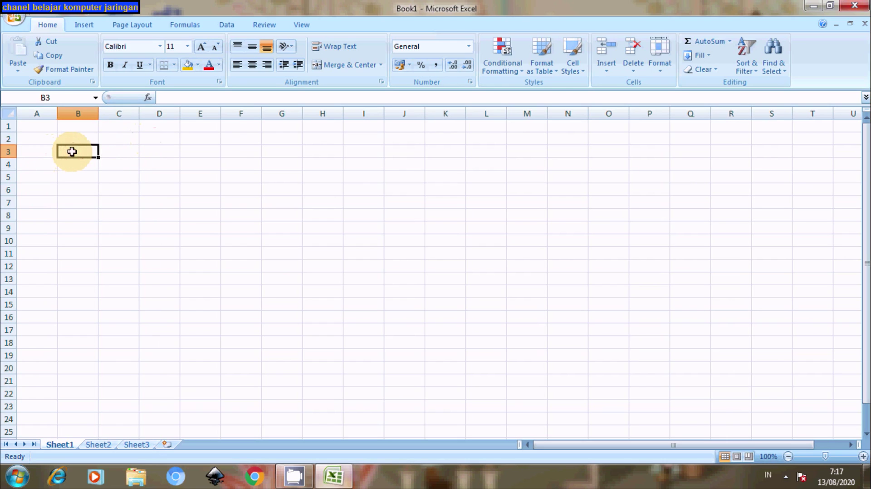
left_click(117, 152)
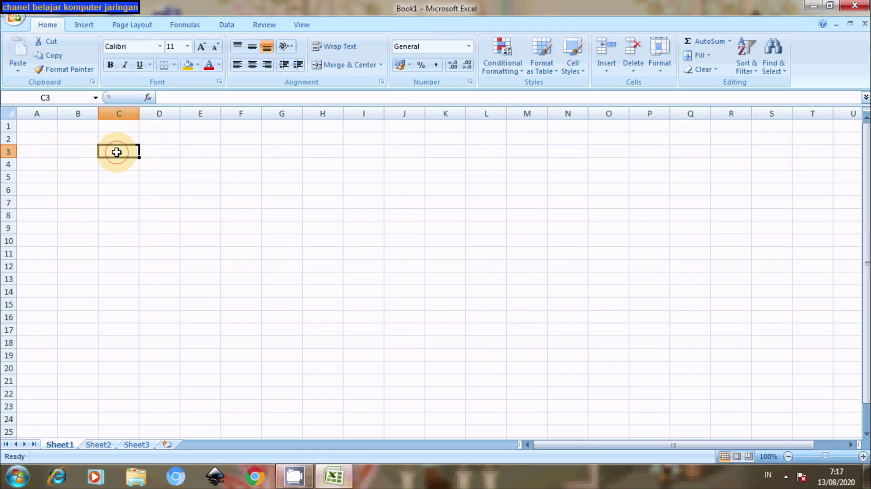
left_click(159, 152)
left_click(185, 156)
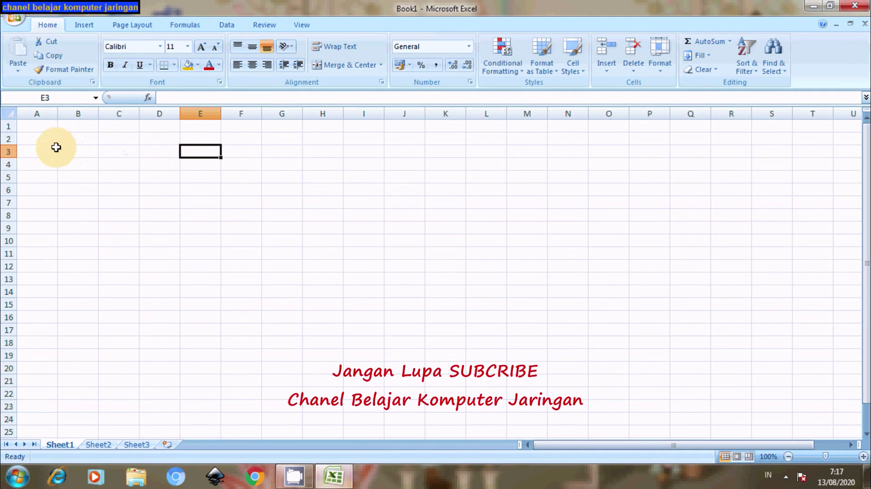
left_click(43, 129)
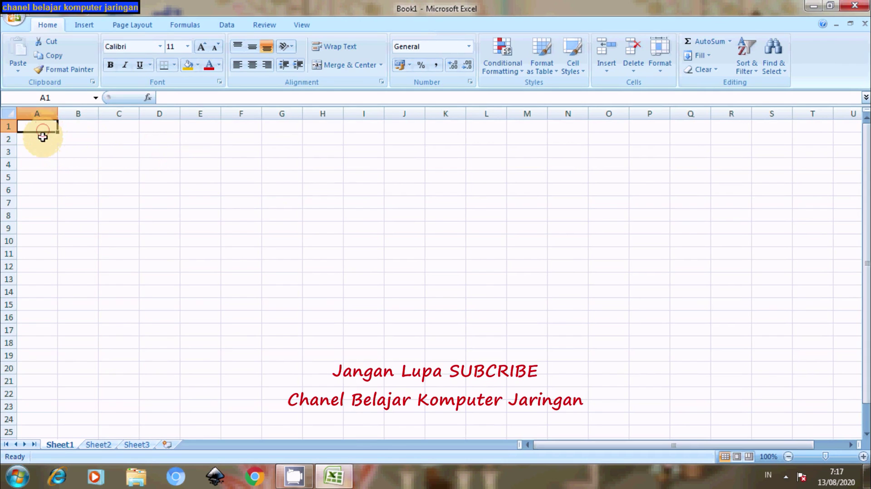
left_click(42, 138)
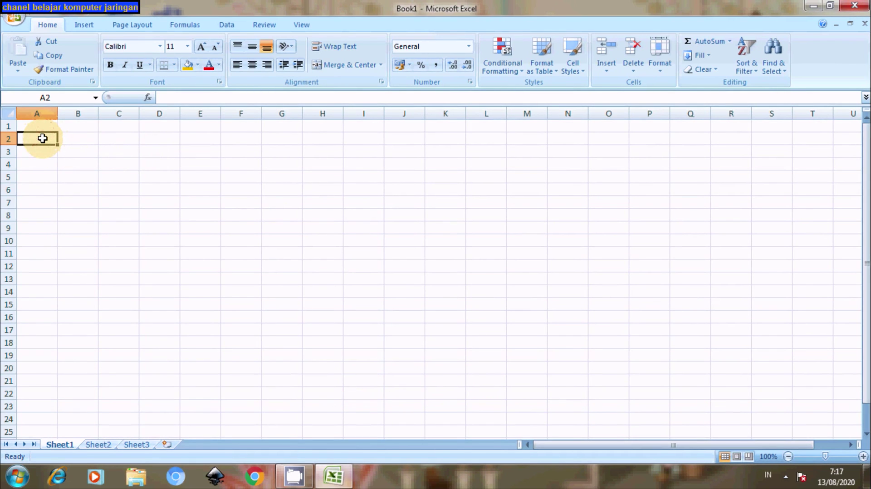
- Finish typing the title LATIHAN MEMBUAT TABEL in A2, fixing the typo
type("LA")
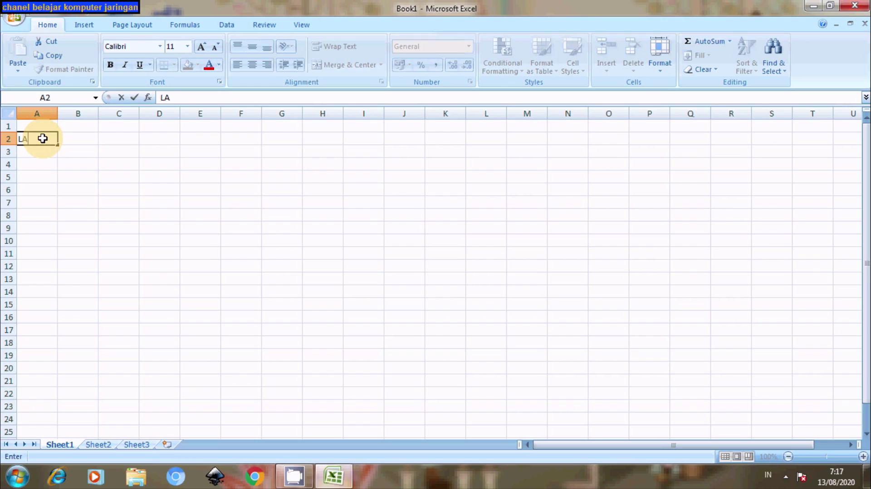
type("R")
key("BackSpace")
type("TIHA")
type("N MEMBUA")
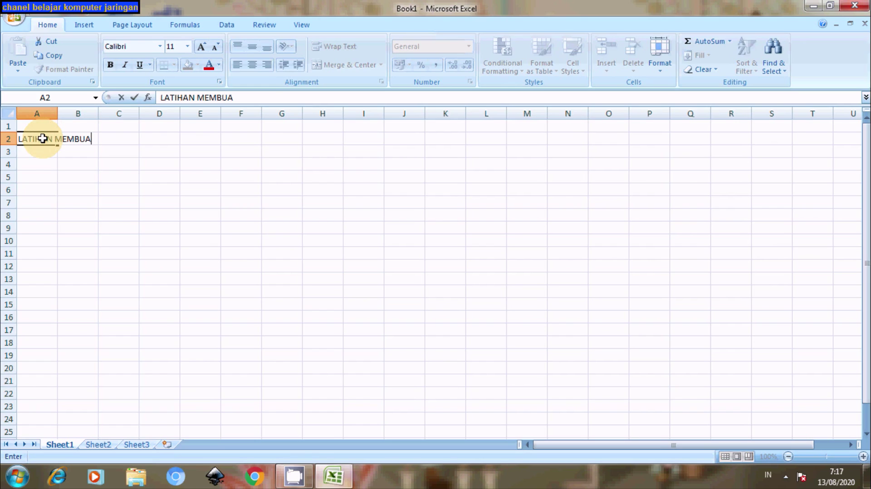
type("T TABEL")
key("Return")
key("Return")
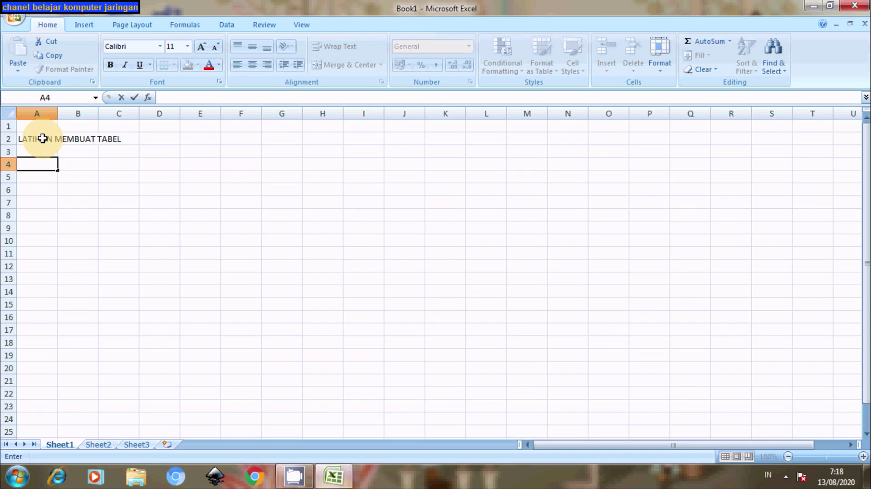
- Enter the headings NO, NAMA, ALAMAT and TGL LAHIR across A4:D4
type("NO")
key("Tab")
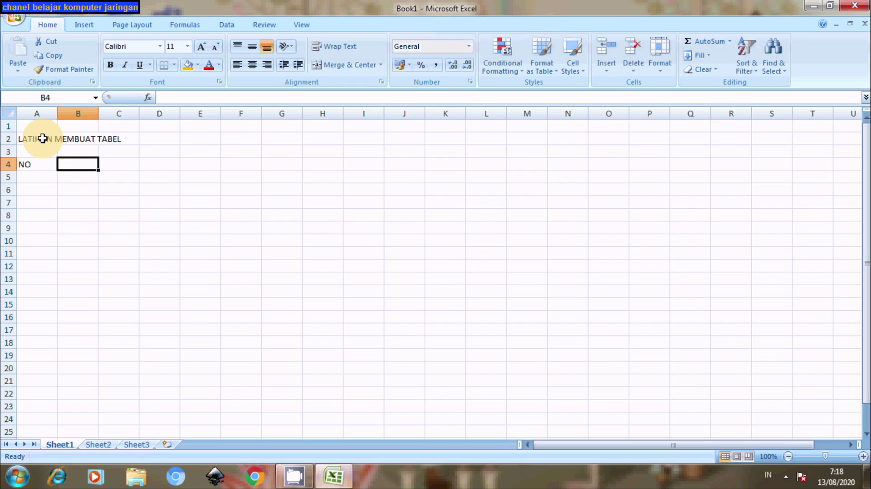
type("NAM")
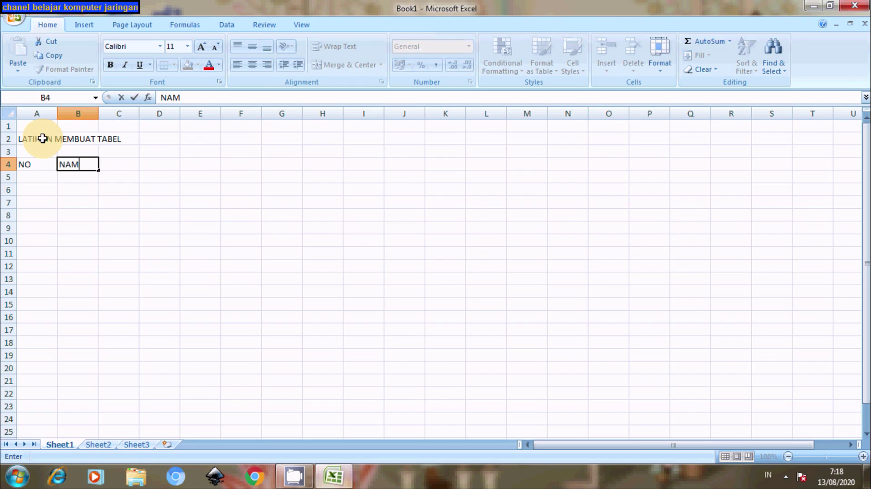
type("A")
key("Tab")
type("AL")
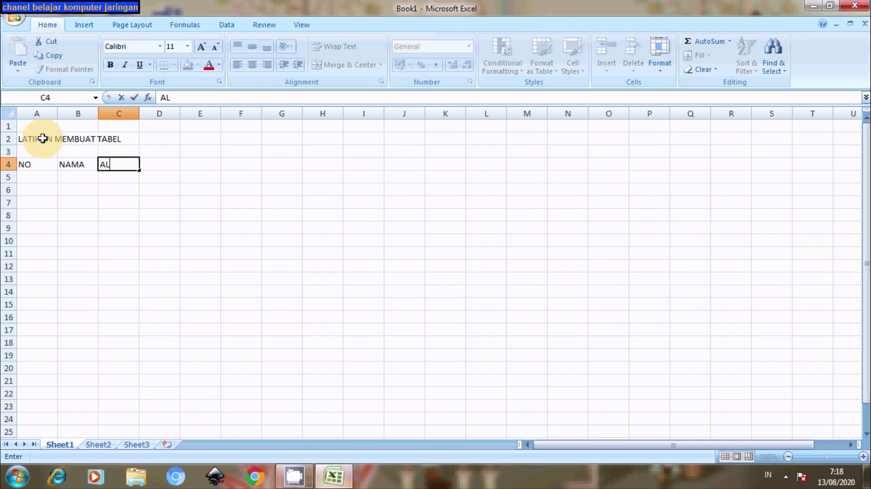
type("AMAT")
left_click(24, 163)
type("NO")
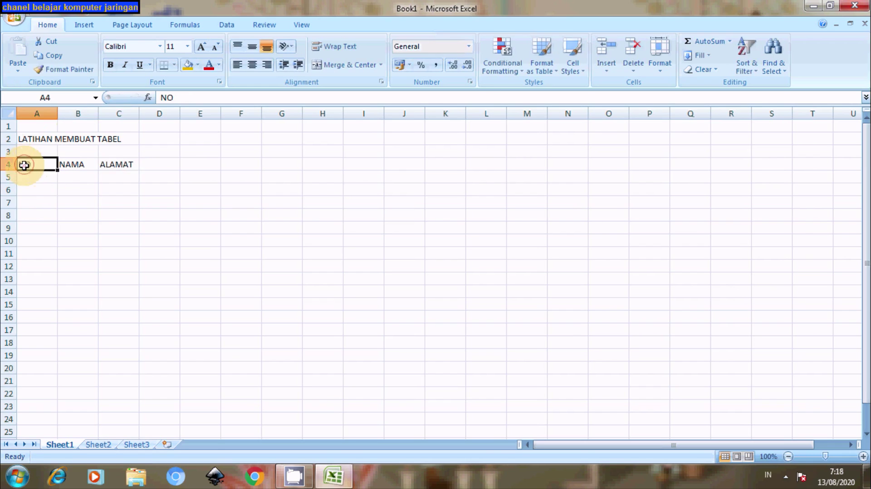
left_click(68, 164)
left_click(121, 167)
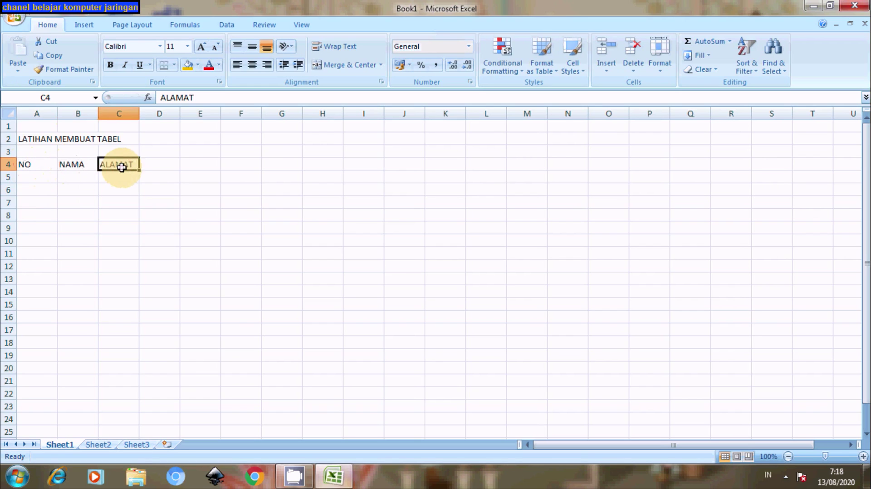
left_click(160, 165)
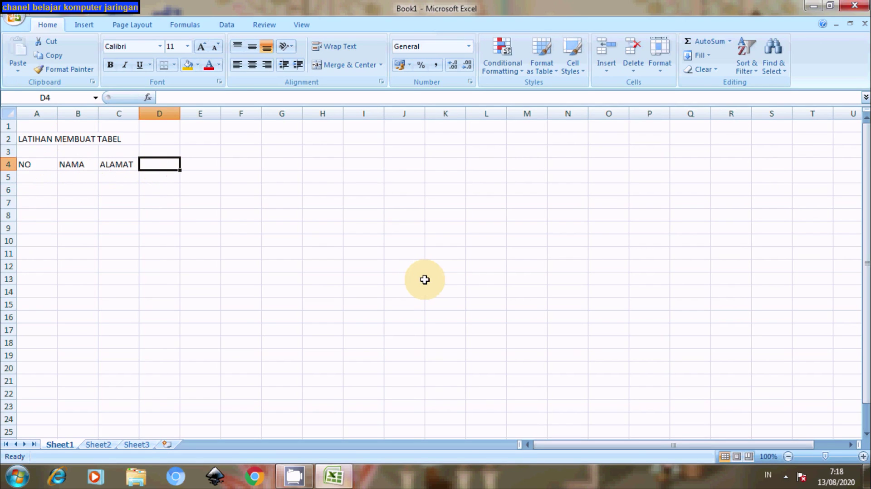
type("T")
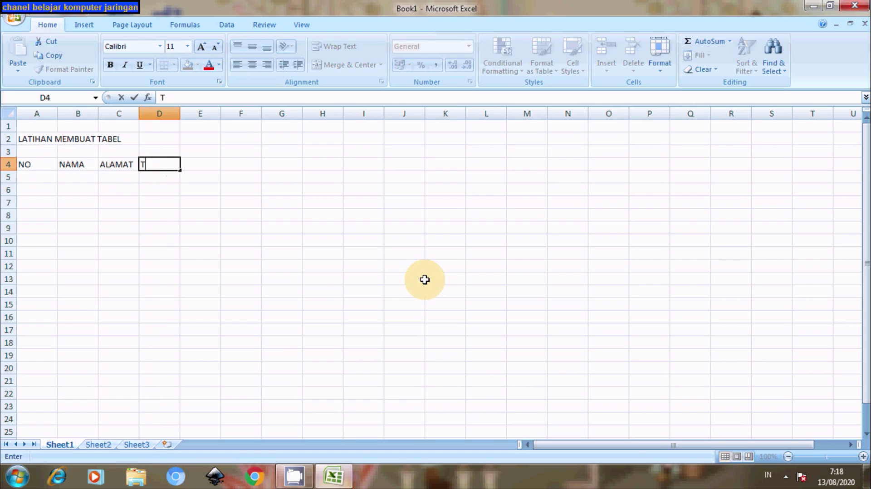
type("GL L")
type("AH")
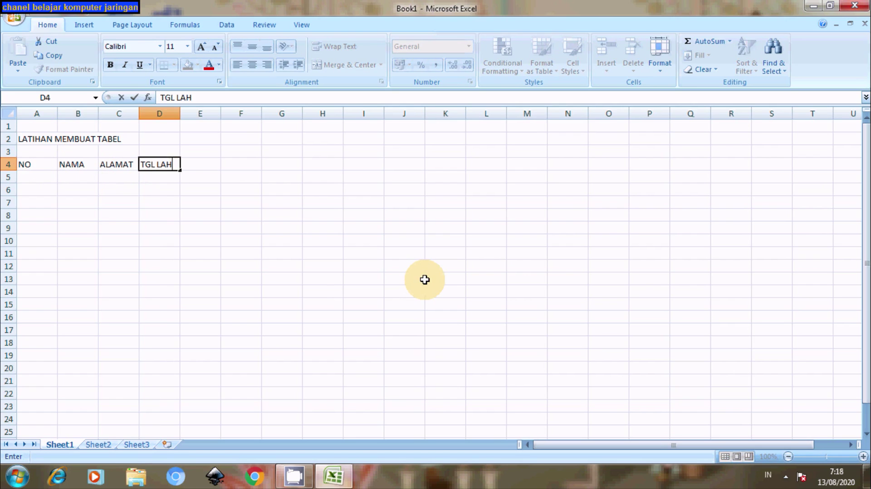
type("IR")
left_click(369, 267)
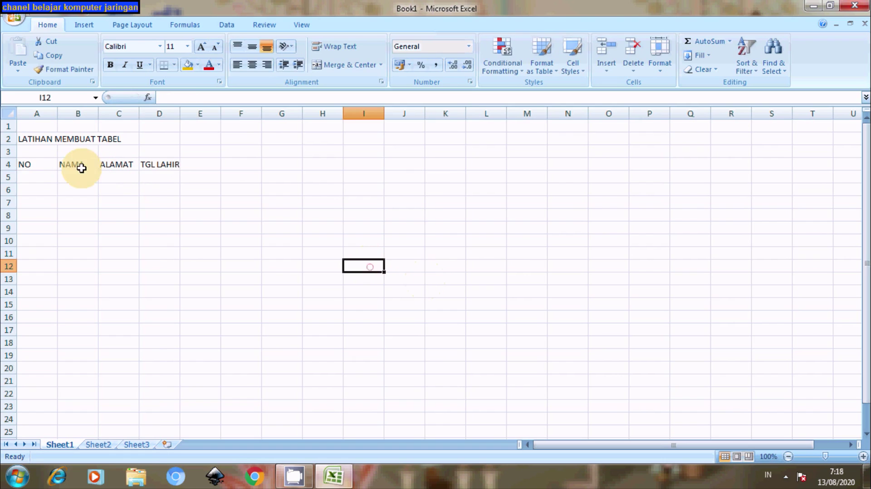
- Enter 1 as the first row number in A5
left_click(29, 177)
left_click(74, 175)
left_click(115, 178)
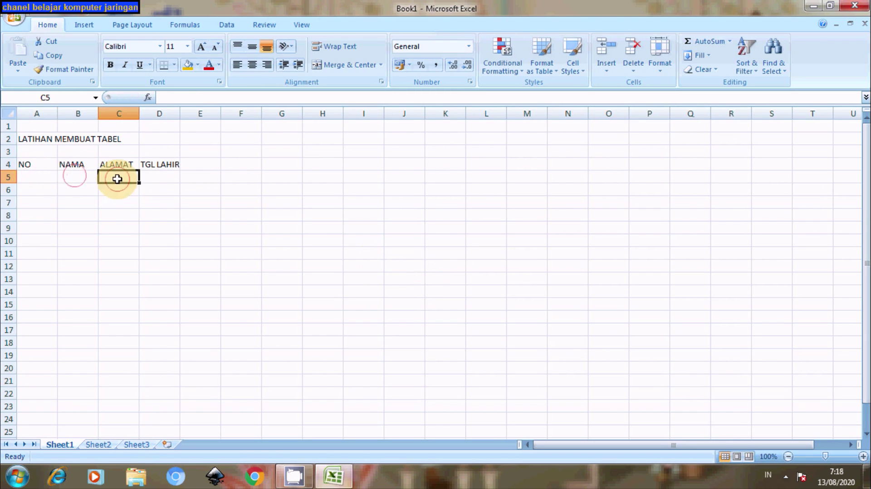
left_click(157, 174)
left_click(45, 181)
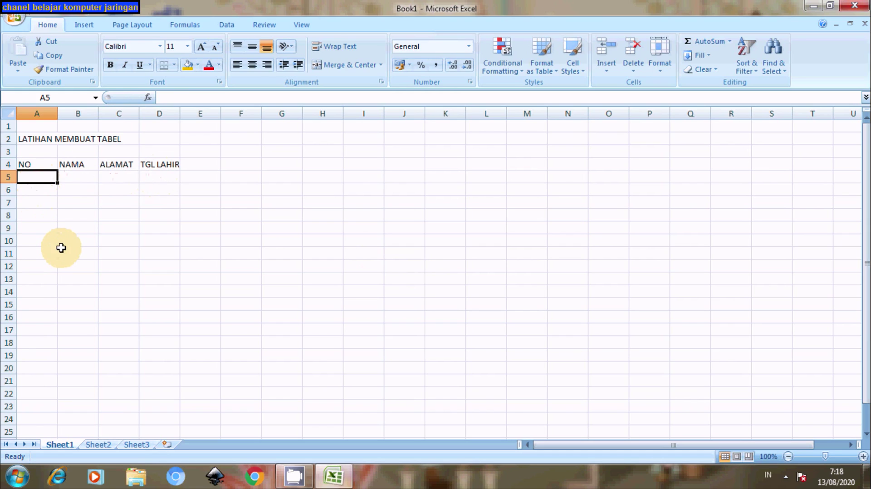
type("1")
key("Tab")
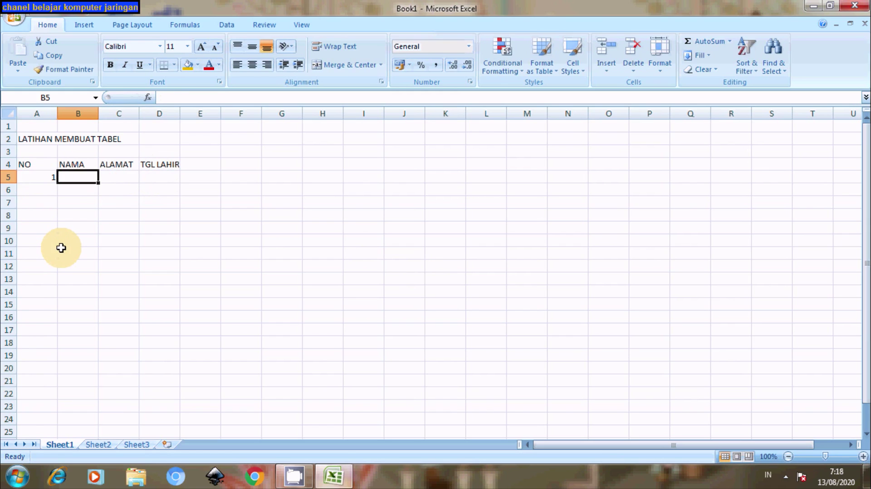
- Type three people's names down the NAMA column in B5, B6 and B7
type("Ahmad")
key("BackSpace")
key("BackSpace")
key("BackSpace")
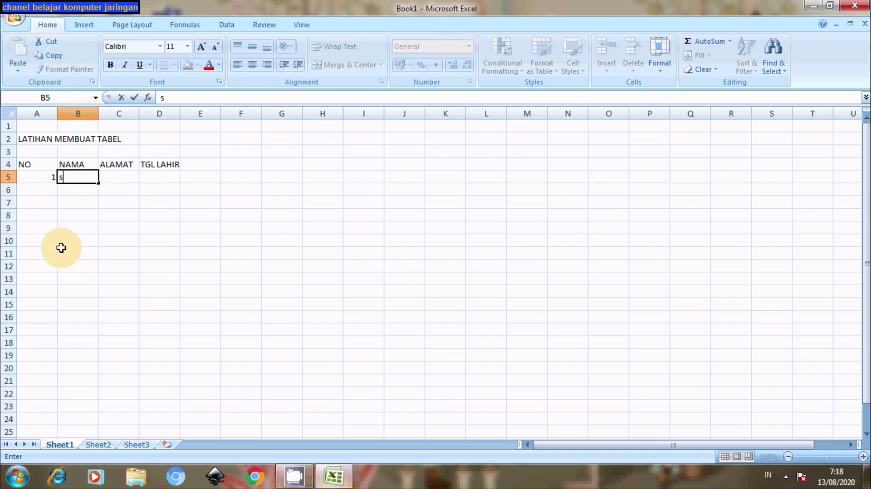
key("BackSpace")
type("Susw")
type("ono")
key("Return")
type("Sya")
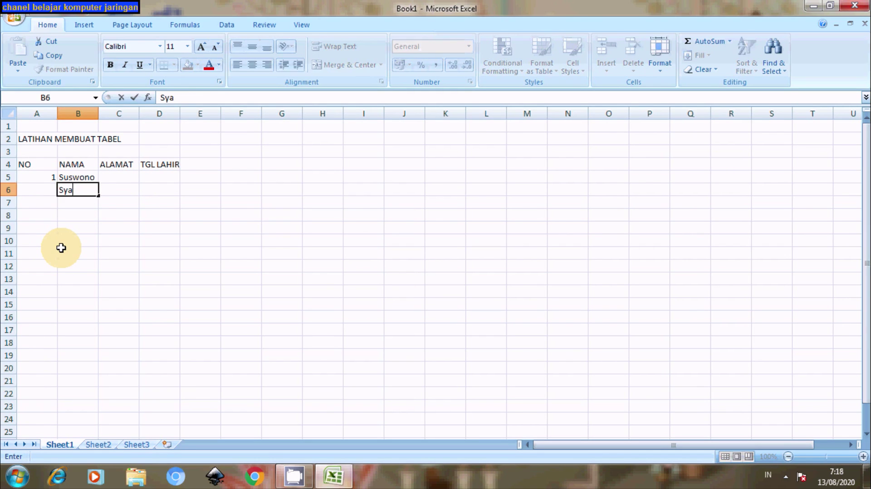
type("hre")
type("za")
key("Return")
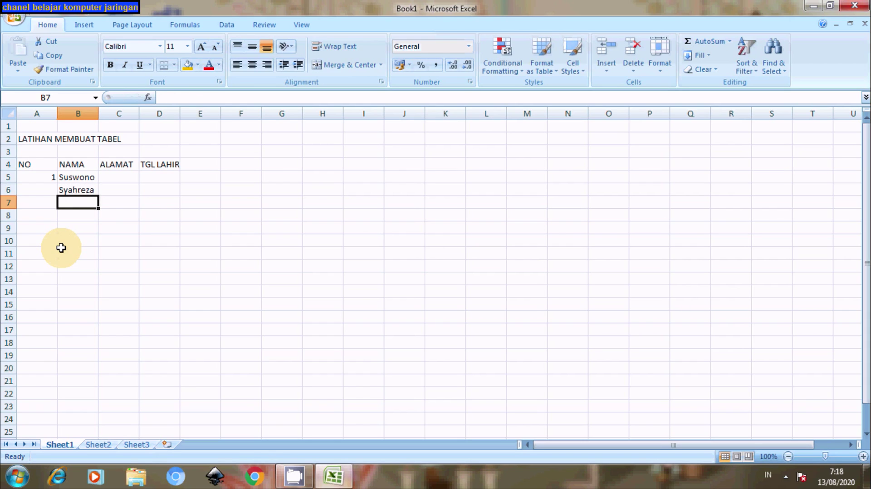
type("R")
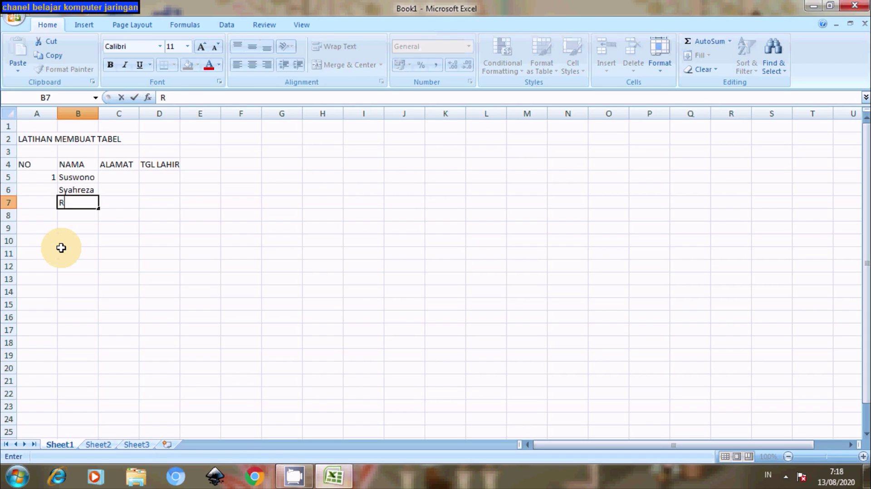
type("ina")
- Enter the first person's address in C5 and move to D5
left_click(121, 176)
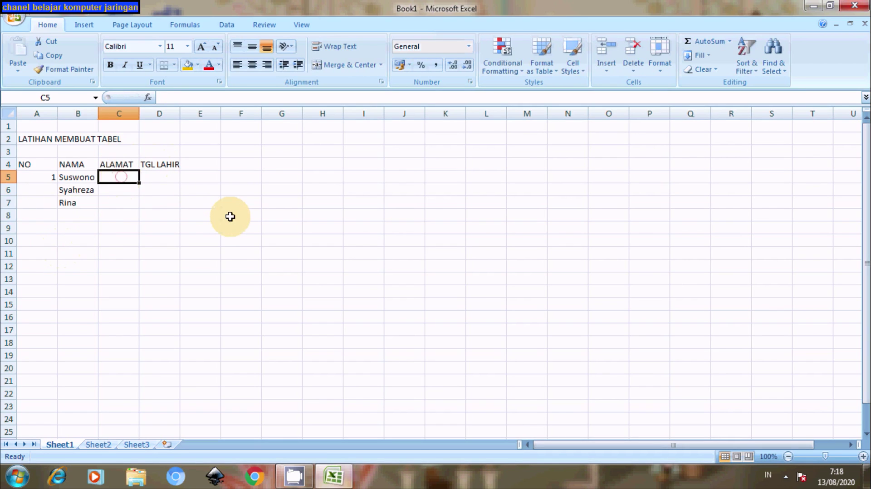
type("Du")
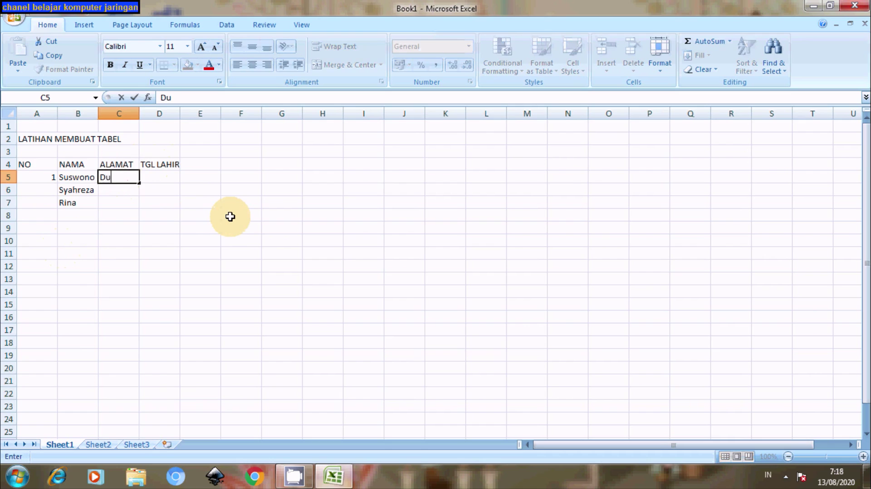
type("kuhwrin")
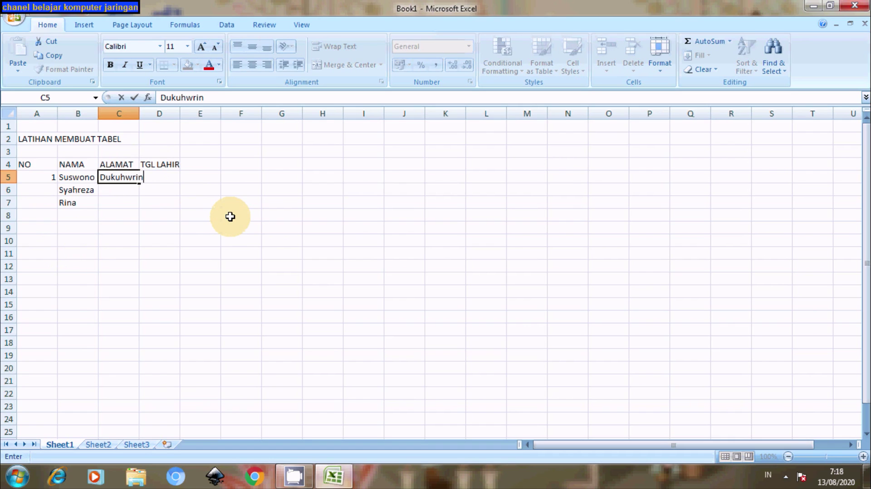
type("gin-")
type("Slawi")
left_click(220, 212)
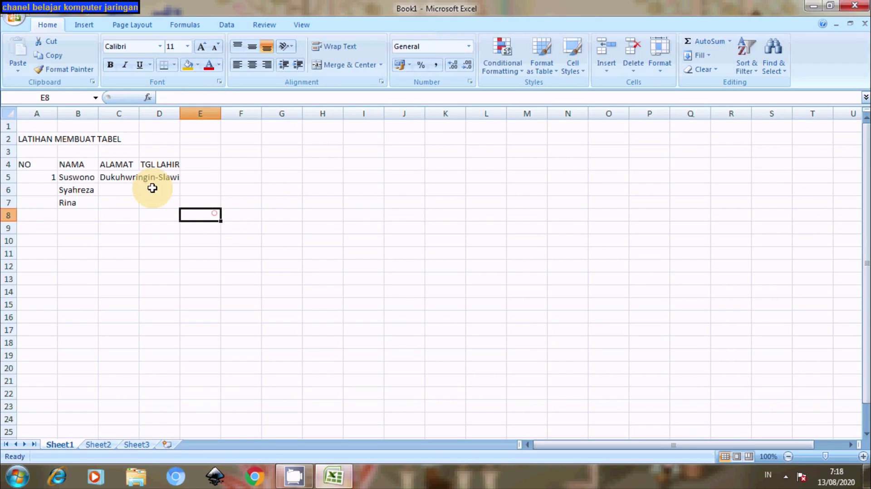
left_click(114, 183)
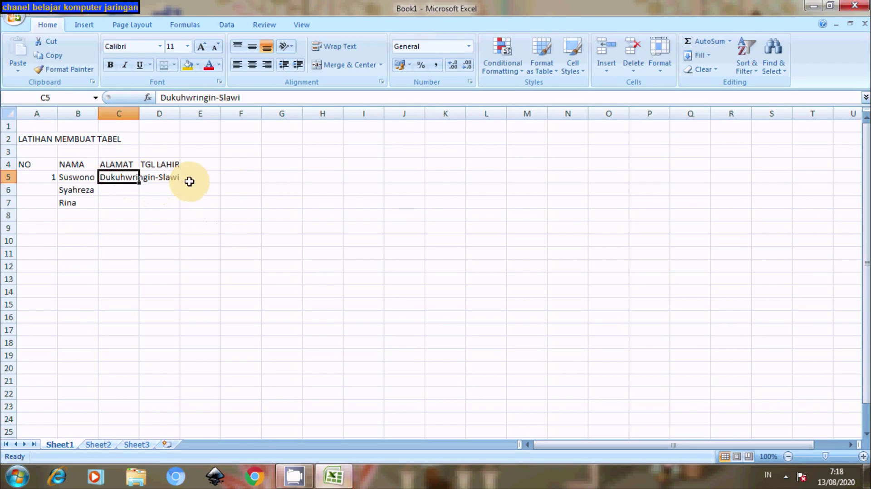
left_click(233, 189)
left_click(164, 176)
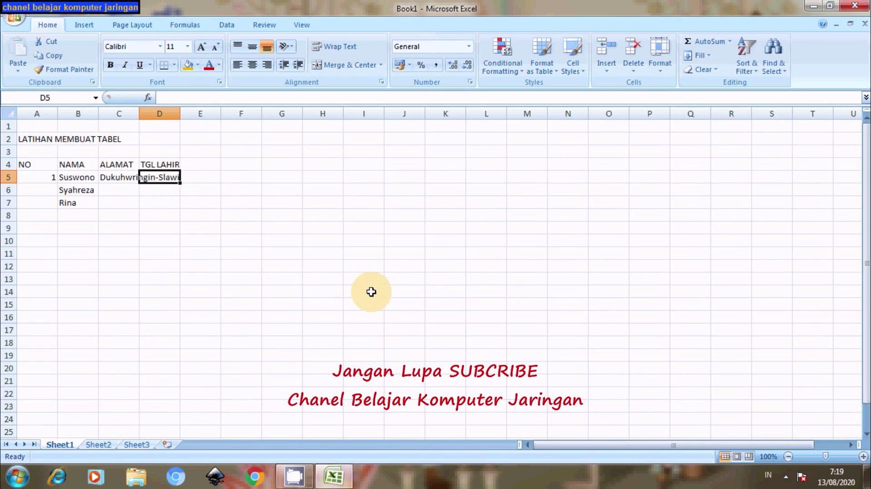
- Enter birth dates 01-12-1985 and 10-12-2014 in D5:D6, and begin 18-10-1988 in D7
type("01")
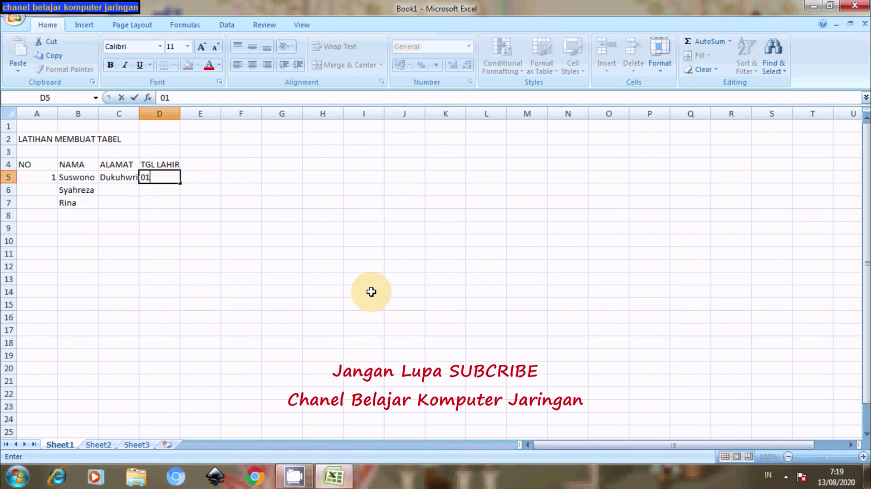
type("-12-")
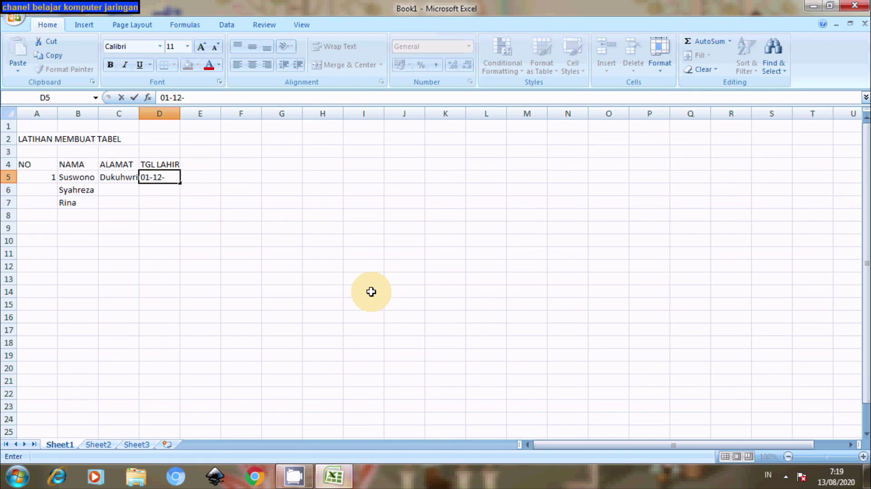
type("198")
type("5")
key("Return")
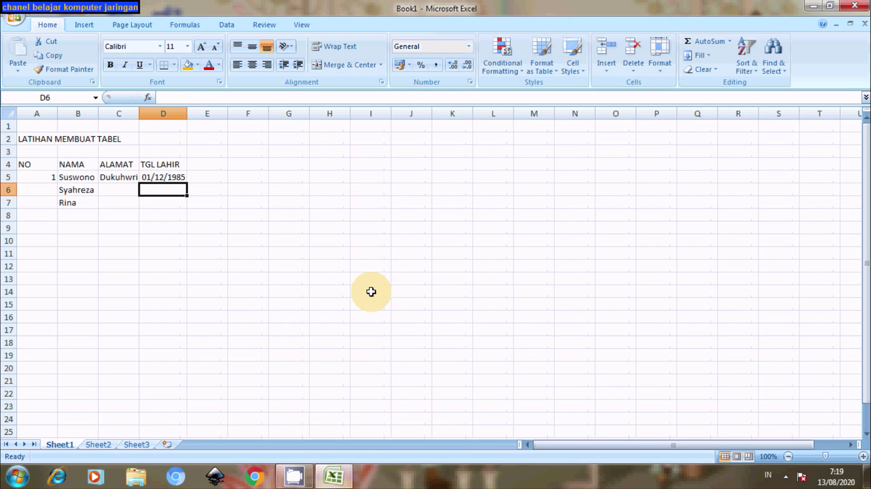
type("10")
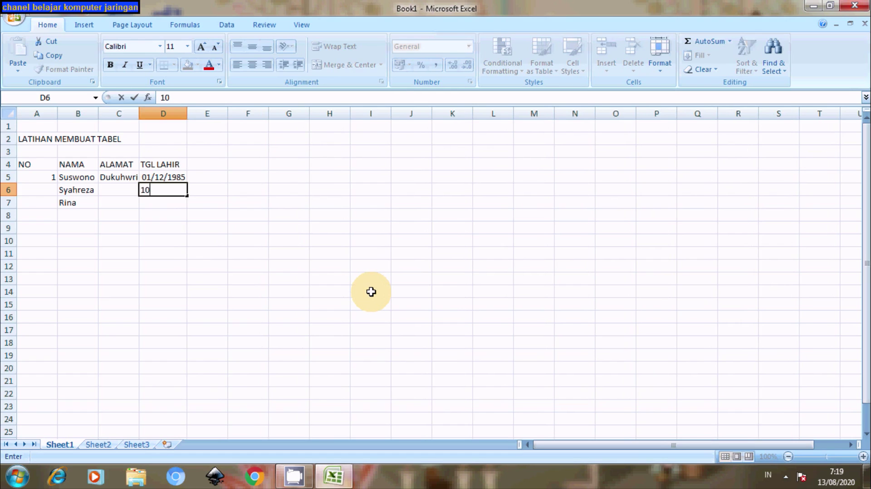
type("-12")
type("-")
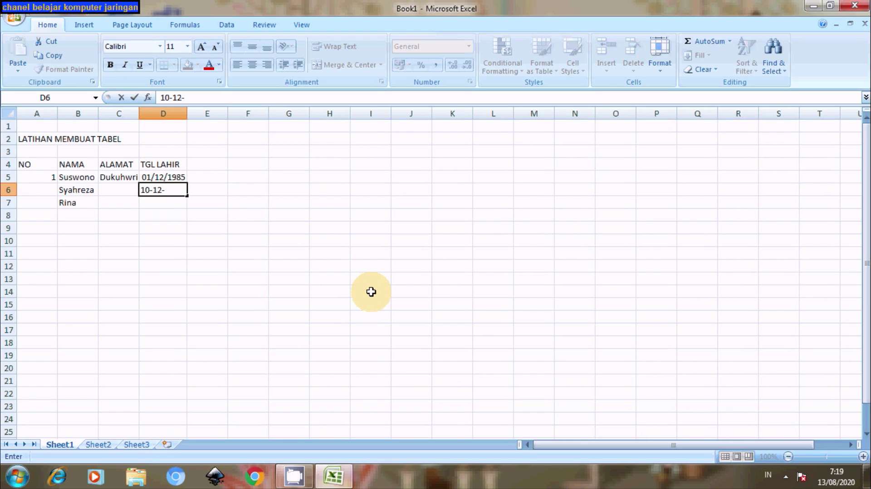
type("2014")
key("Return")
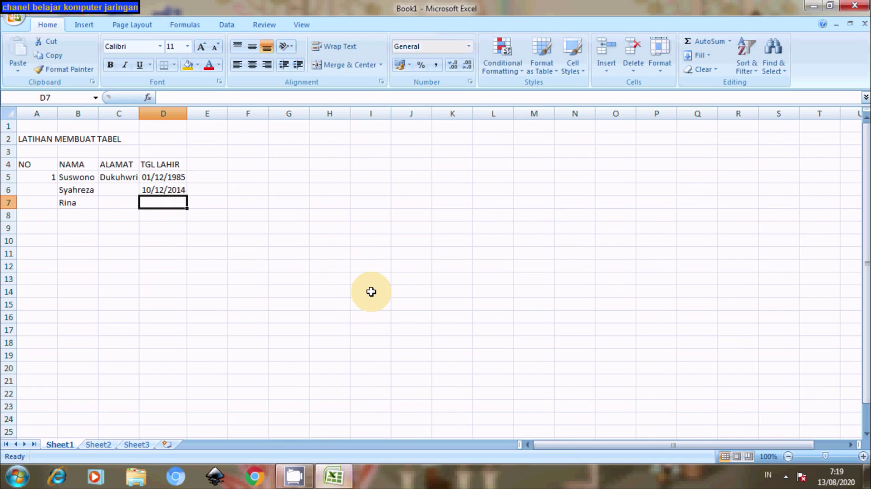
type("18-")
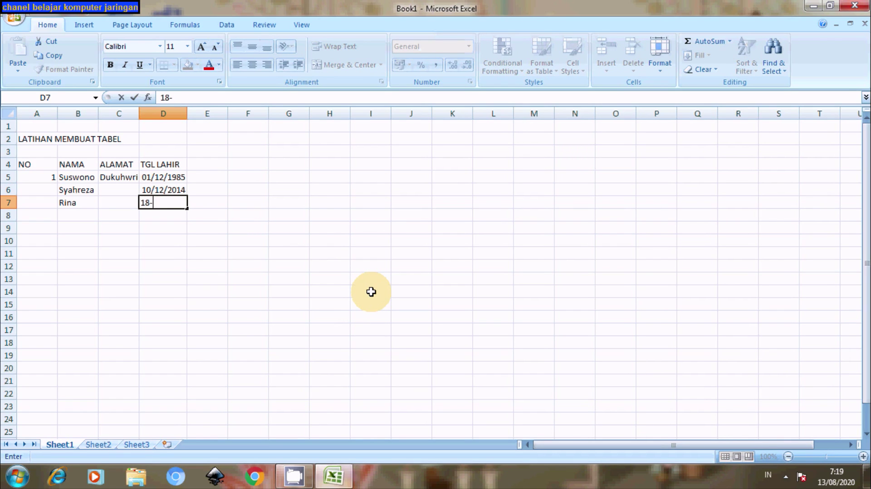
type("0-198")
type("88")
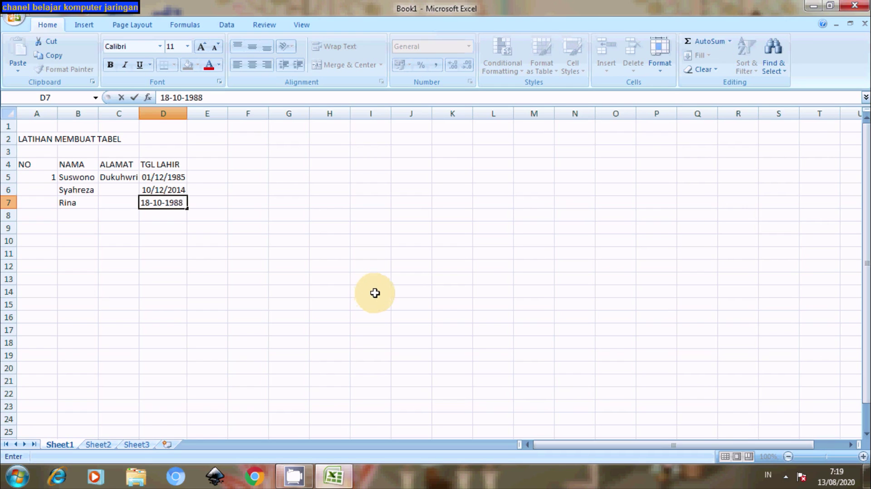
- Commit the third date and fill A5:A7 with the series 1, 2, 3
left_click(371, 291)
left_click(115, 177)
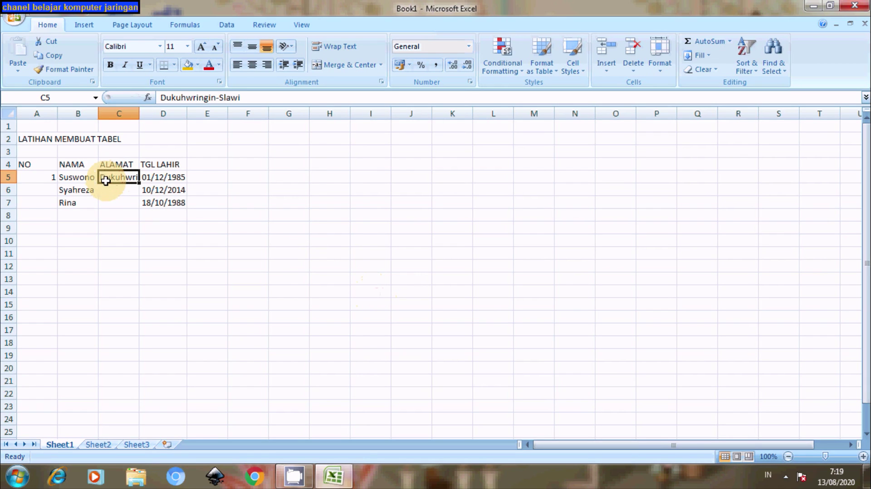
left_click(43, 178)
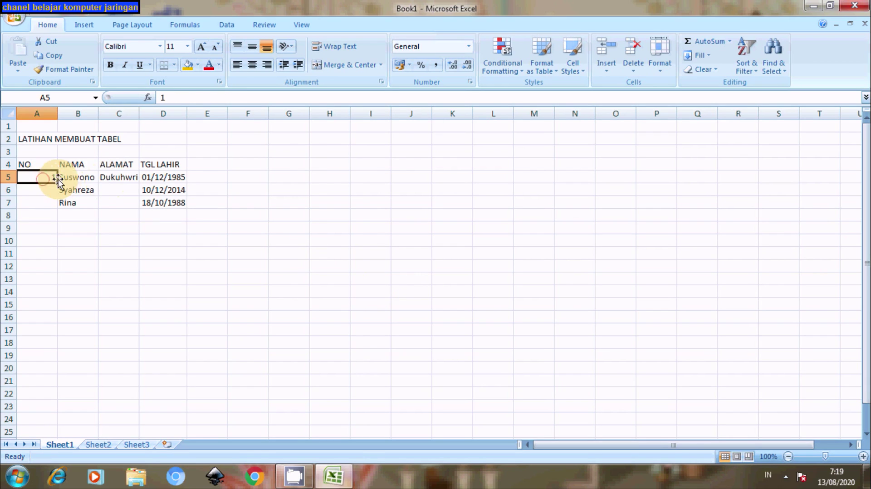
left_click_drag(57, 182, 56, 207)
left_click(75, 219)
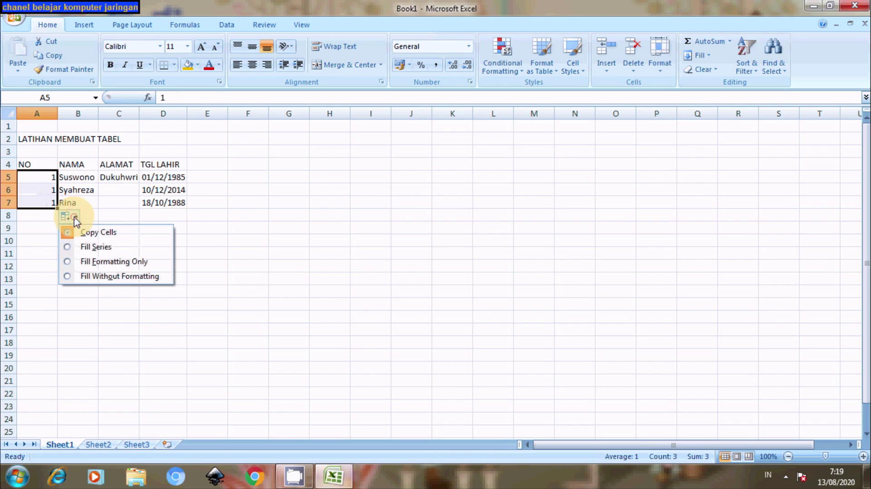
left_click(76, 247)
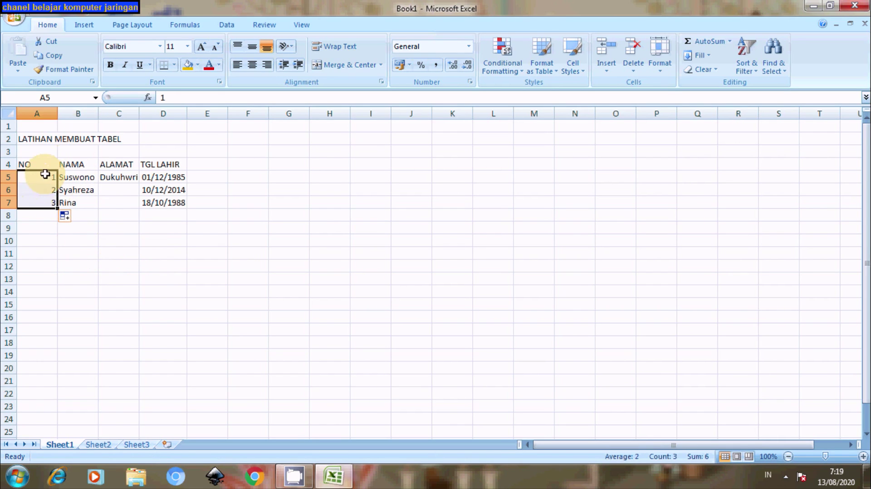
- Copy the C5 address down into C6 and C7 with the fill handle
left_click(134, 178)
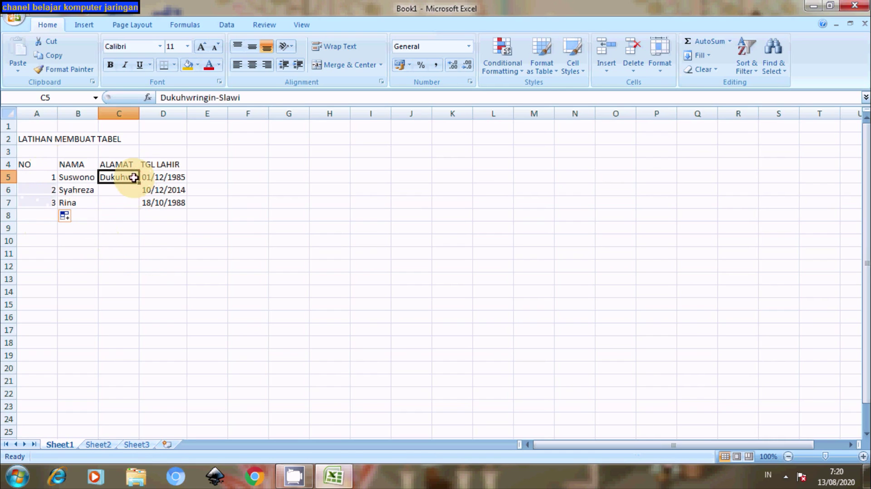
left_click(133, 177)
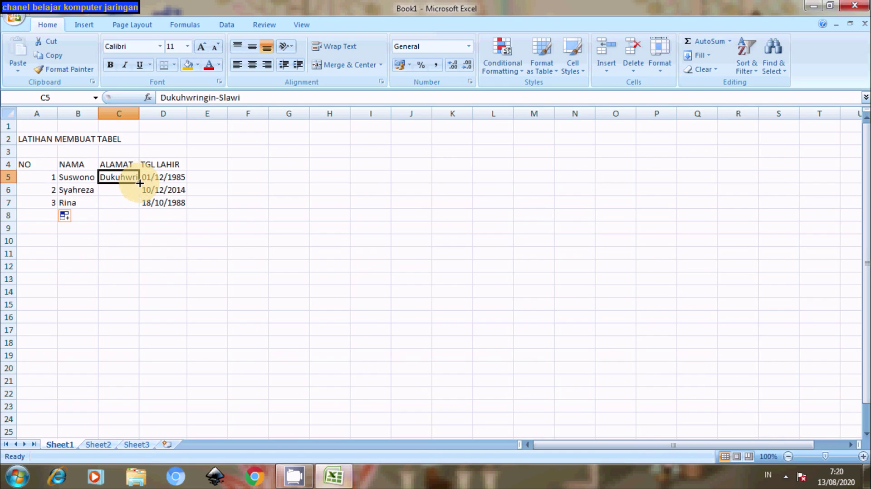
left_click_drag(140, 183, 141, 208)
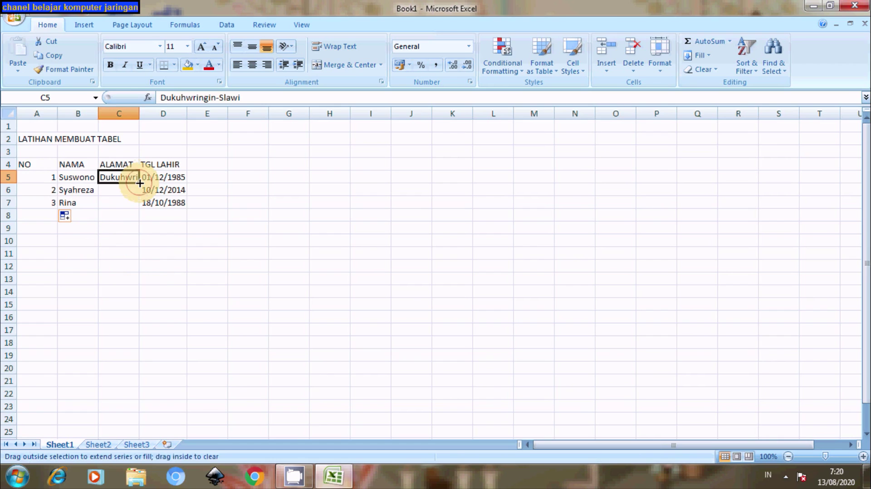
left_click(249, 289)
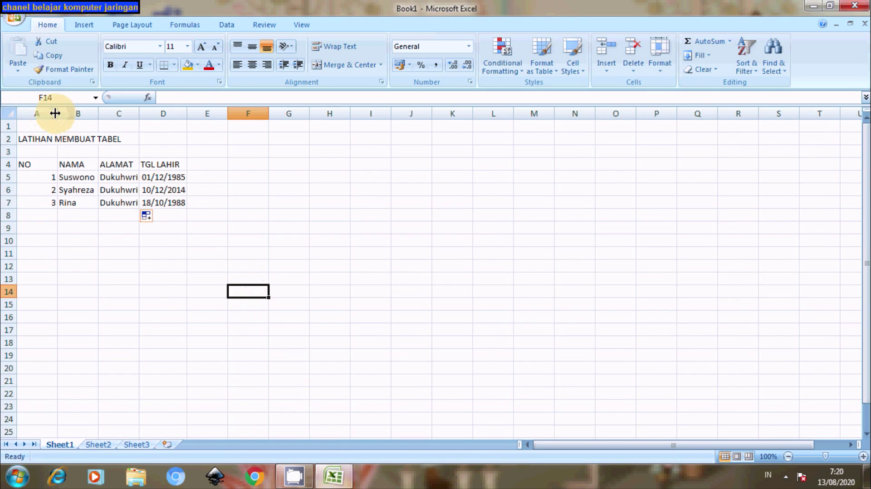
- Adjust column A's width and auto-fit column C to the full address text
left_click_drag(54, 112, 126, 114)
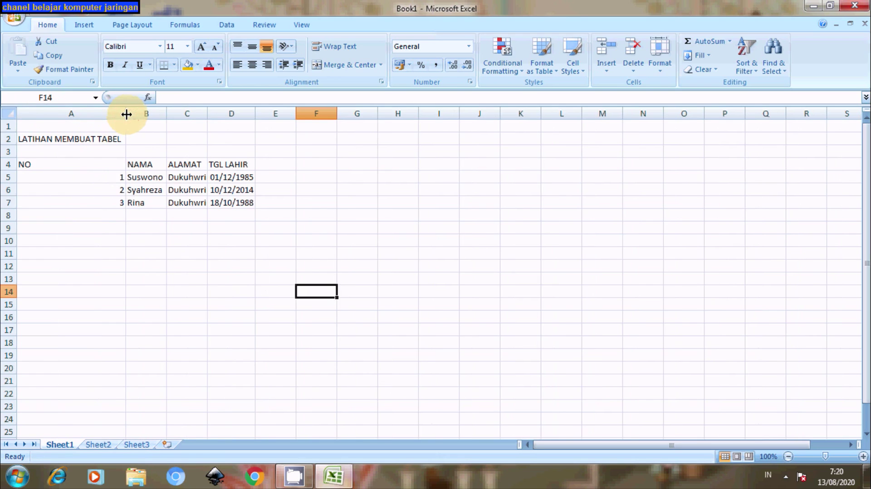
mouse_move(127, 114)
left_mouse_down()
mouse_move(36, 117)
mouse_move(109, 120)
left_mouse_up()
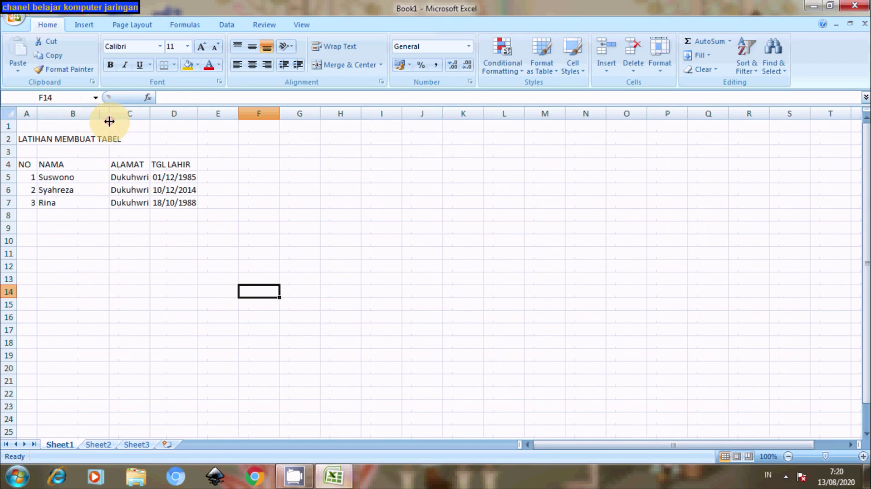
double_click(149, 115)
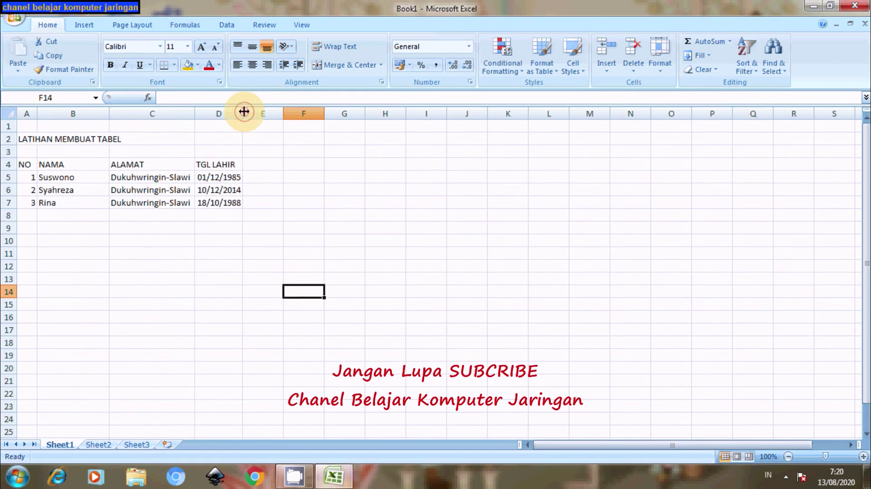
left_click(369, 228)
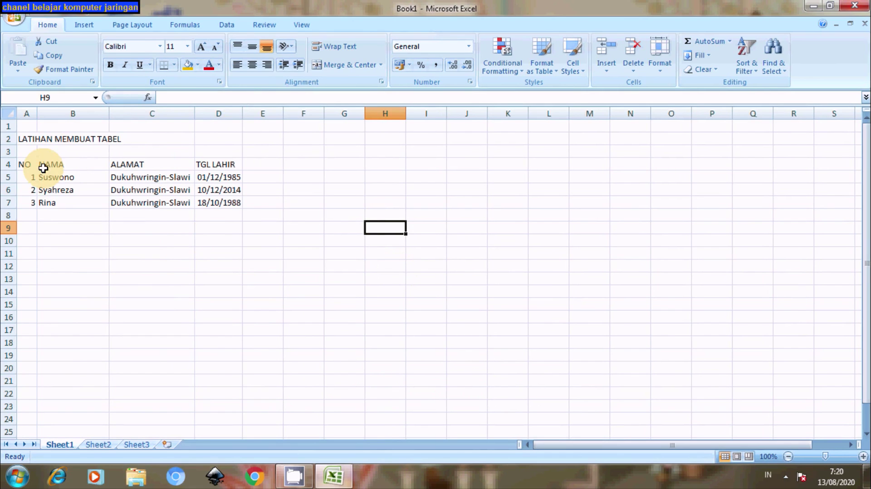
- Apply All Borders to the table range A4:D7
left_click(25, 139)
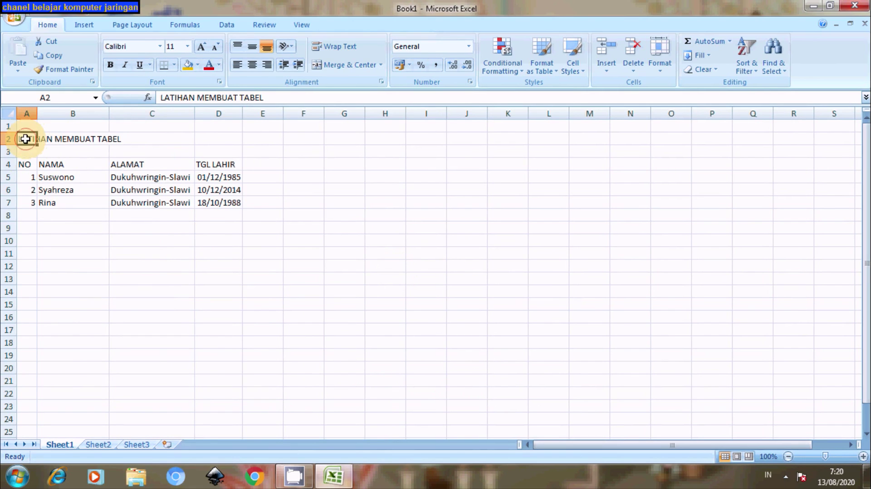
left_click_drag(24, 164, 225, 206)
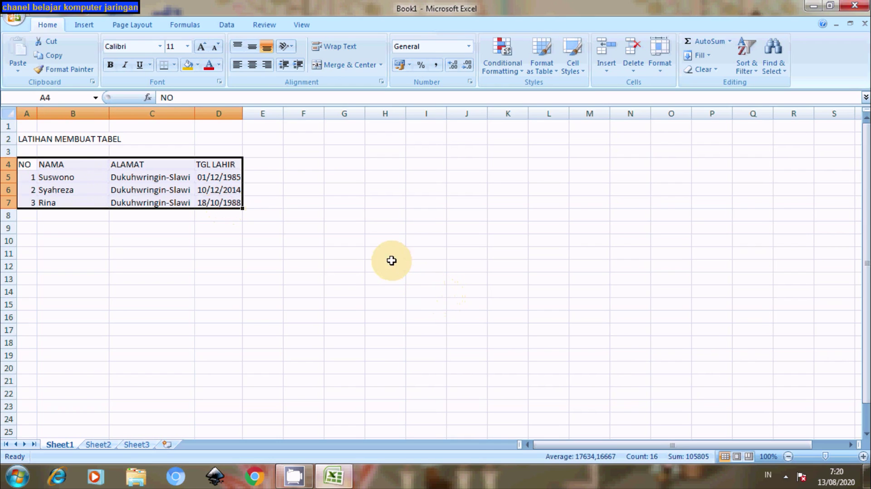
left_click(174, 66)
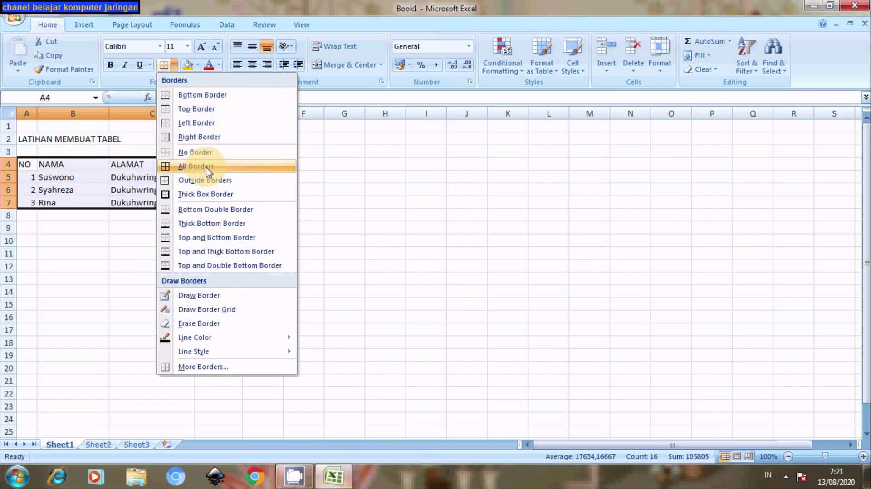
left_click(172, 168)
left_click(406, 281)
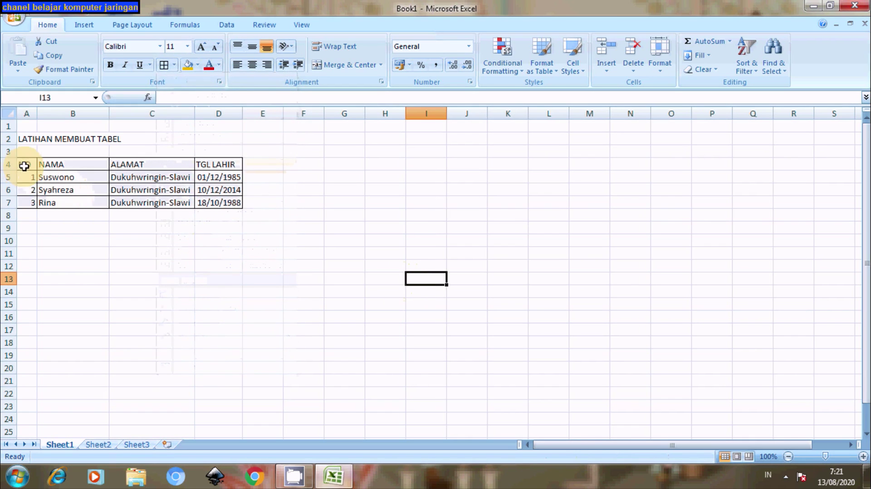
left_click_drag(24, 164, 198, 166)
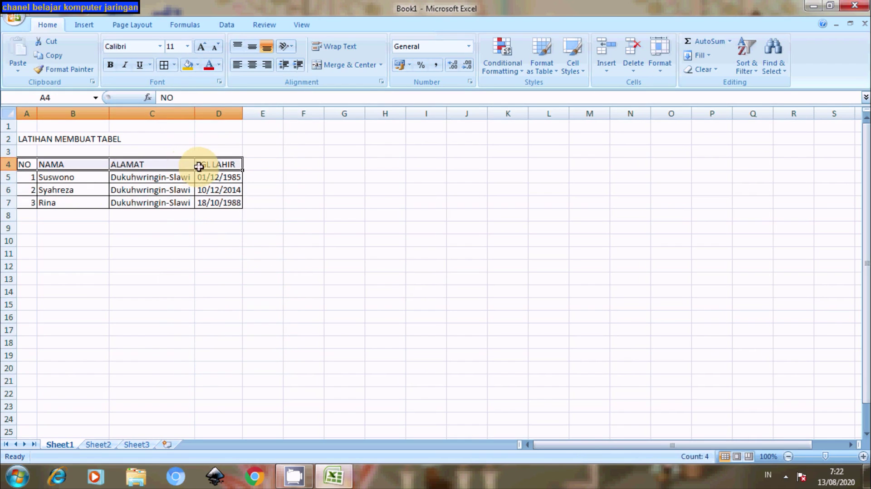
- Make the row 4 headings bold and centred
left_click(253, 67)
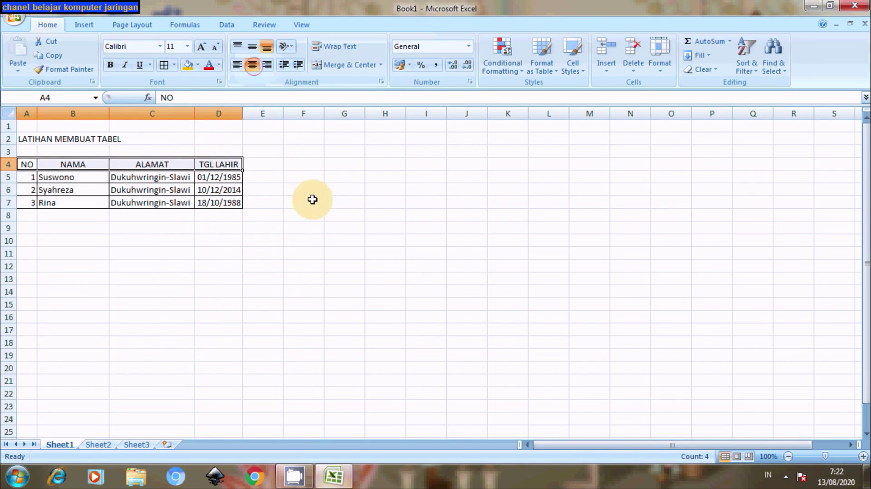
left_click(110, 66)
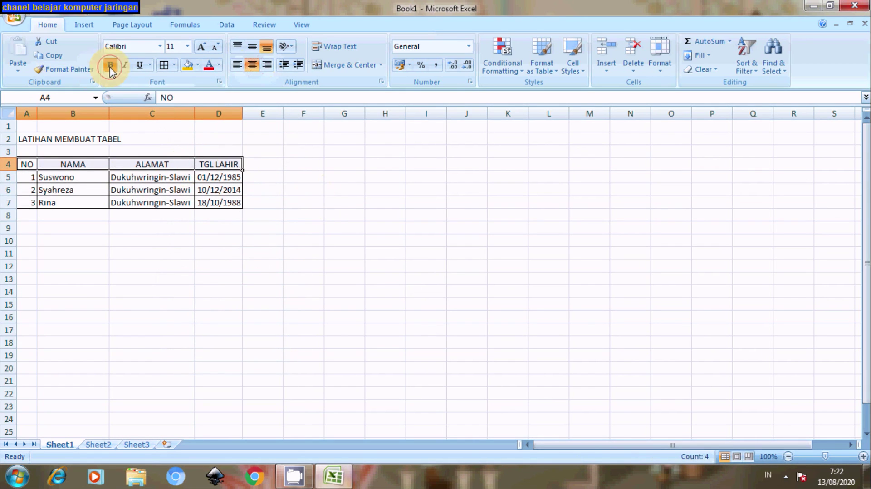
left_click(291, 302)
- Merge and centre A2:D2 and bold the title LATIHAN MEMBUAT TABEL
left_click_drag(18, 136, 200, 144)
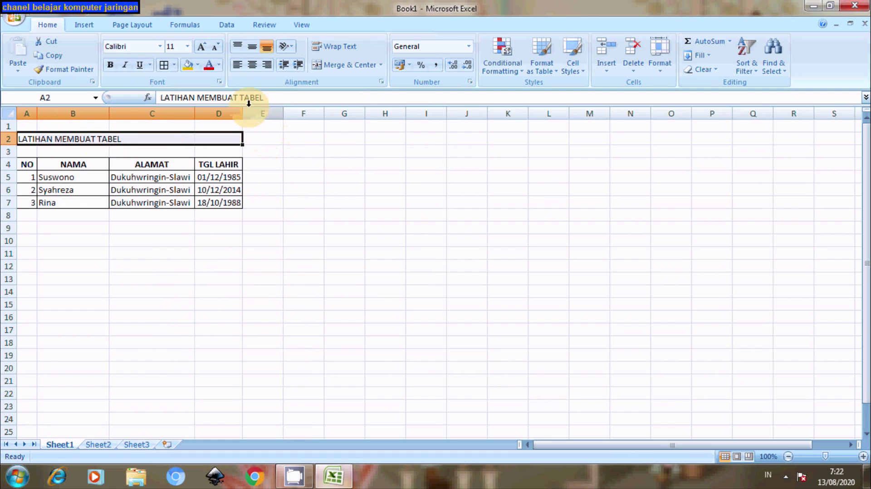
left_click(343, 68)
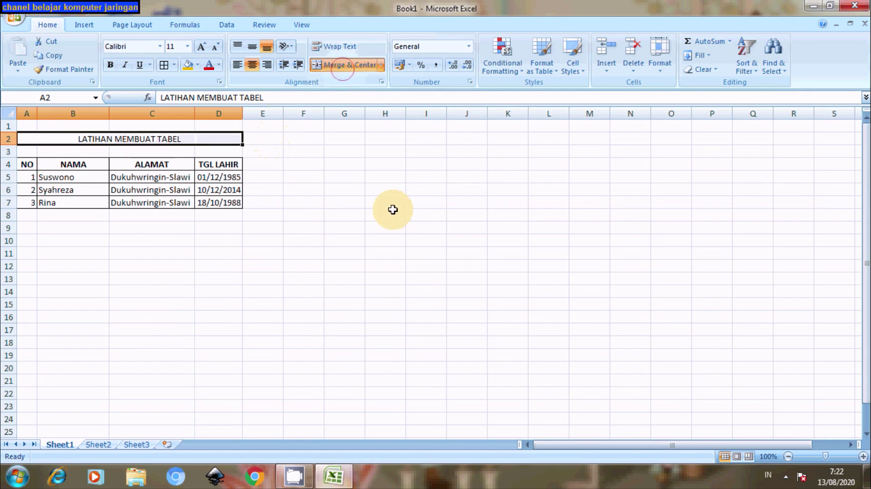
left_click(109, 64)
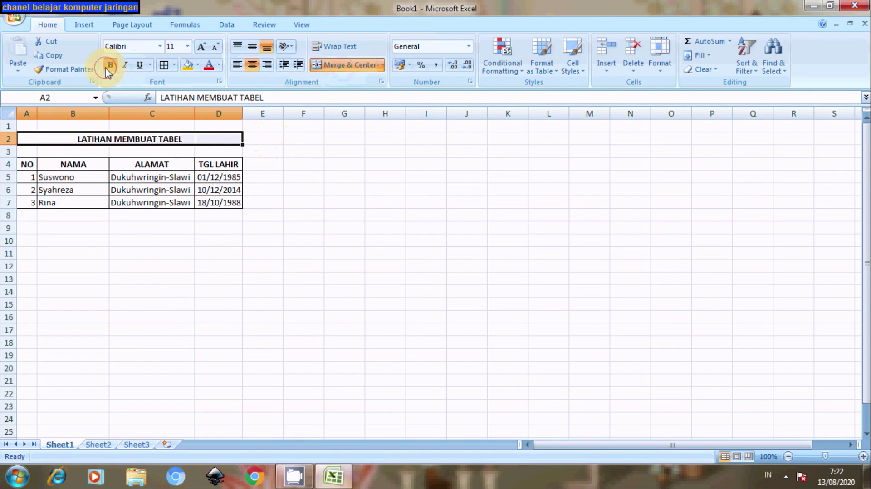
left_click(329, 250)
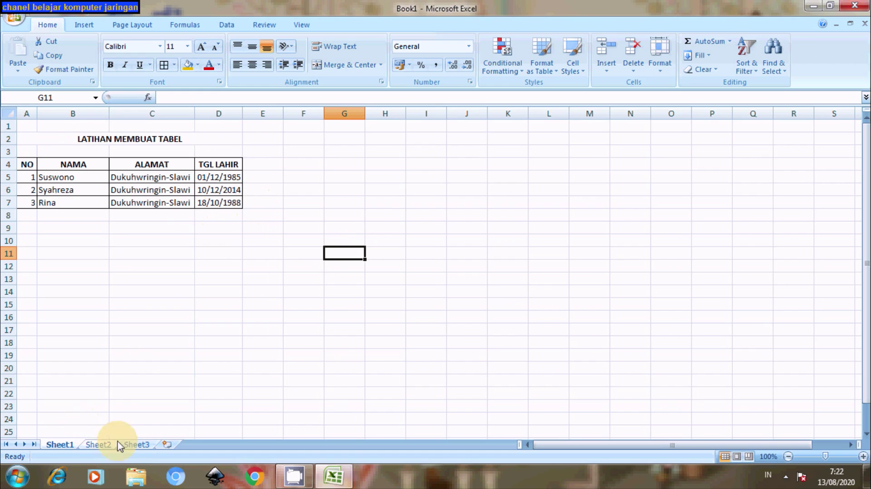
- On Sheet2, insert an Excel table over A3:D12 with Column1–Column4 filter headers
left_click(99, 447)
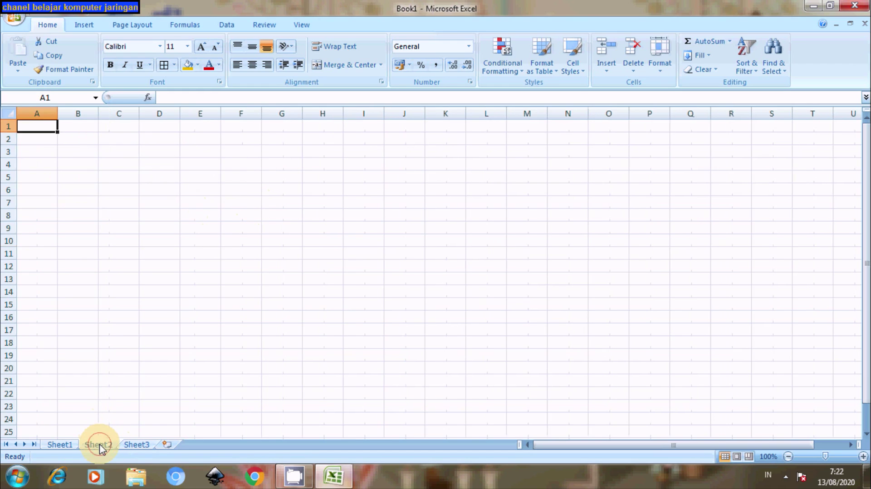
left_click(86, 26)
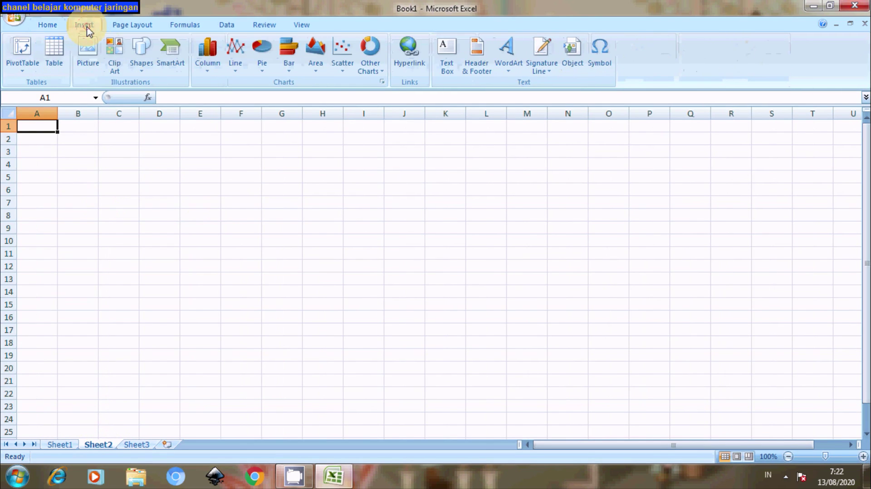
left_click(54, 68)
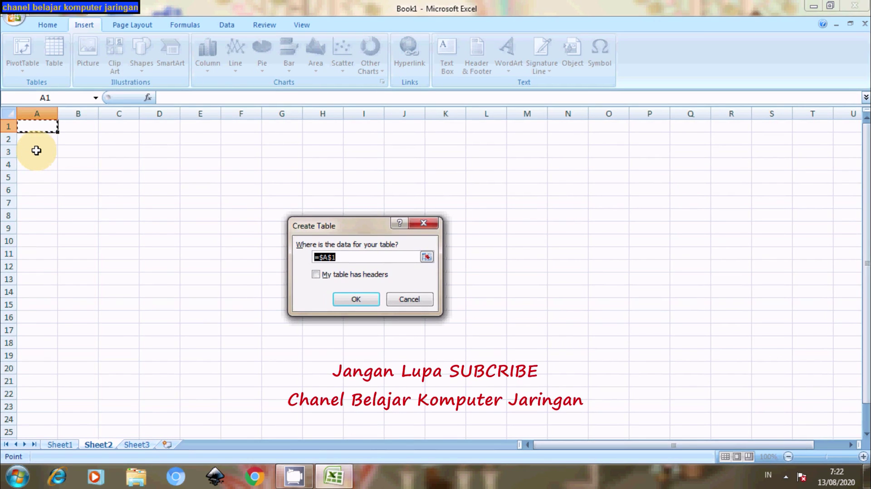
mouse_move(36, 151)
left_mouse_down()
mouse_move(181, 220)
mouse_move(164, 220)
mouse_move(170, 250)
left_mouse_up()
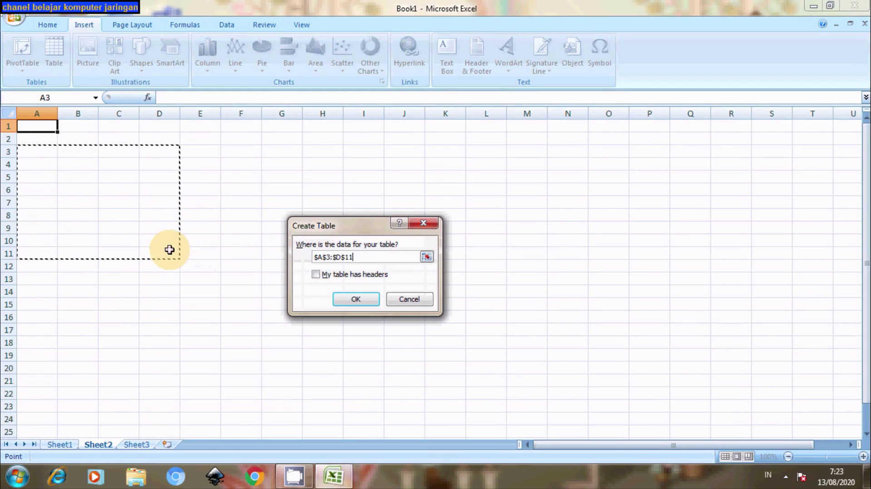
left_click(357, 302)
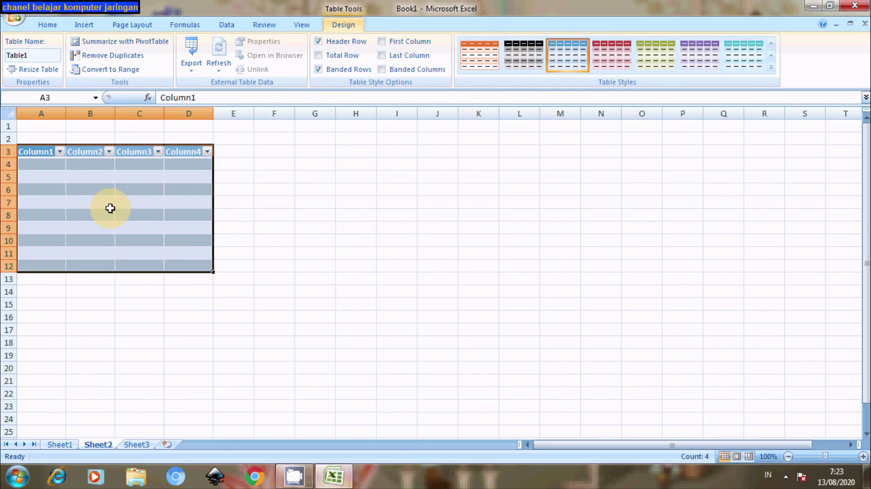
- Replace Table1's Column1–Column4 headers in A3:D3 with NO, NAMA, ALAMAT and TGL LAHIR
left_click(40, 153)
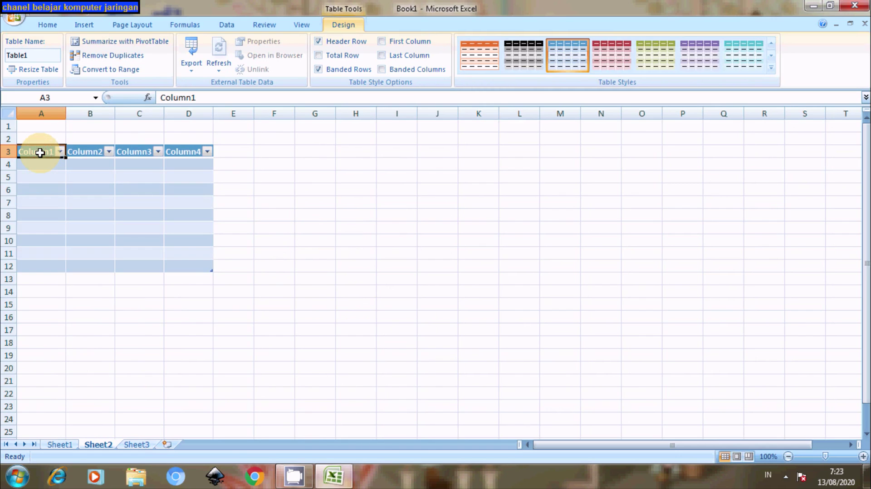
type("no")
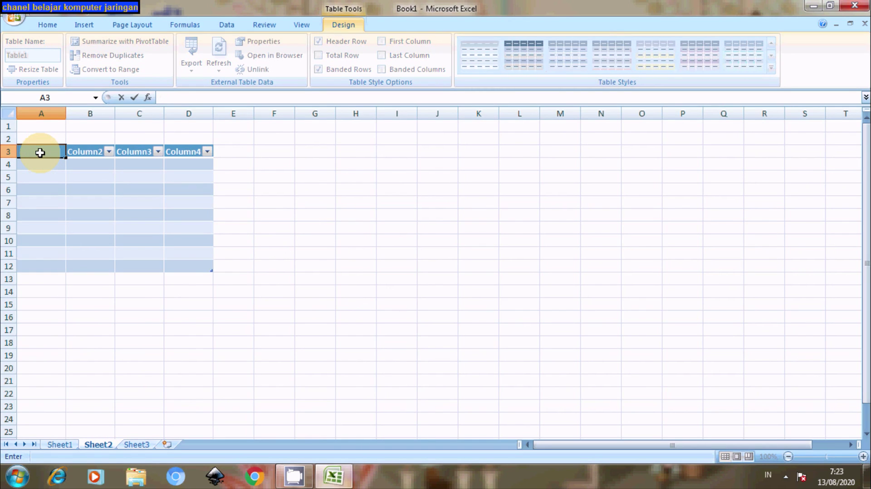
key("Tab")
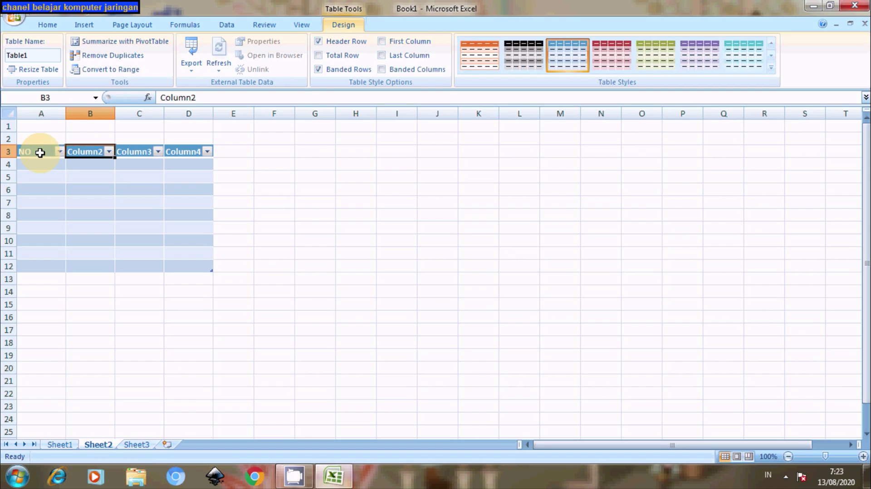
type("NAMA")
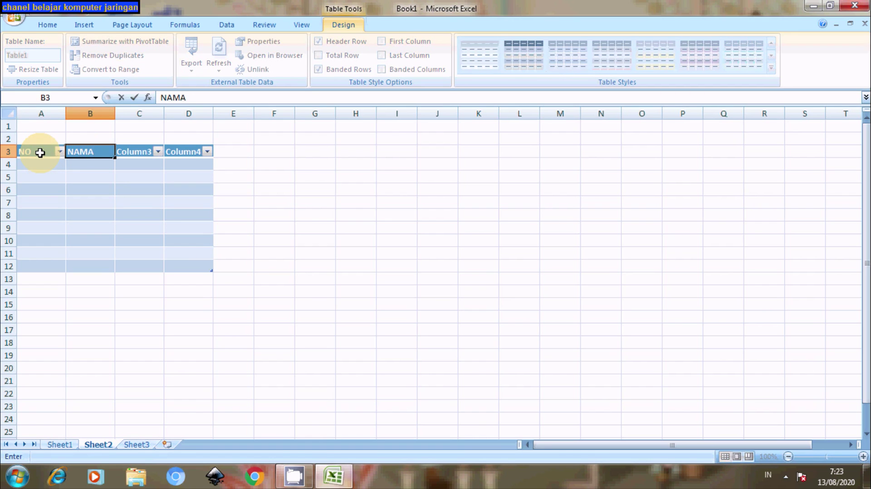
key("Tab")
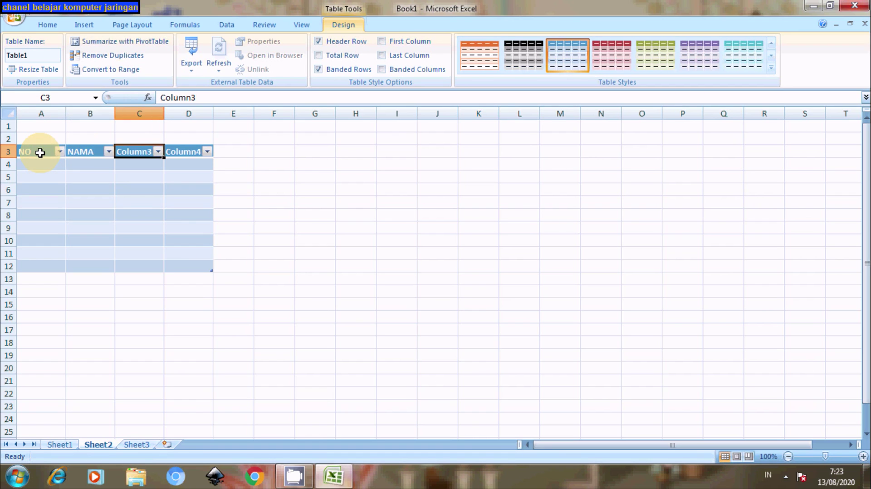
type("A")
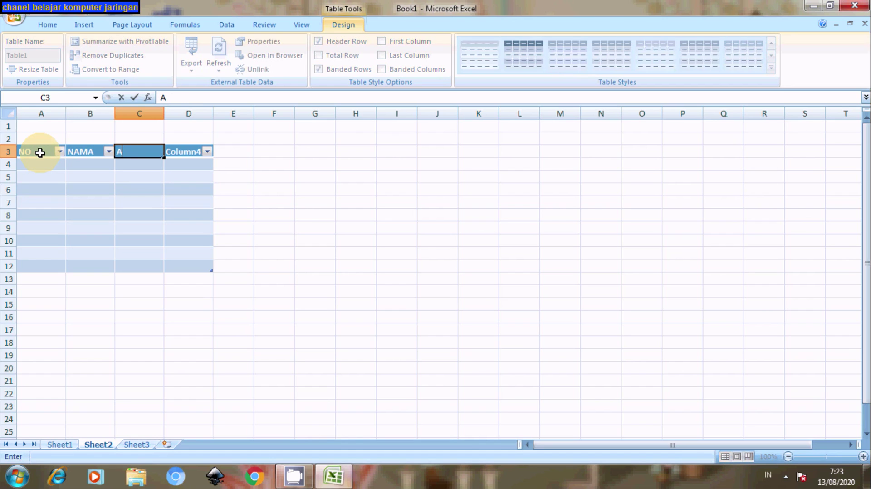
type("LAMAT")
key("Tab")
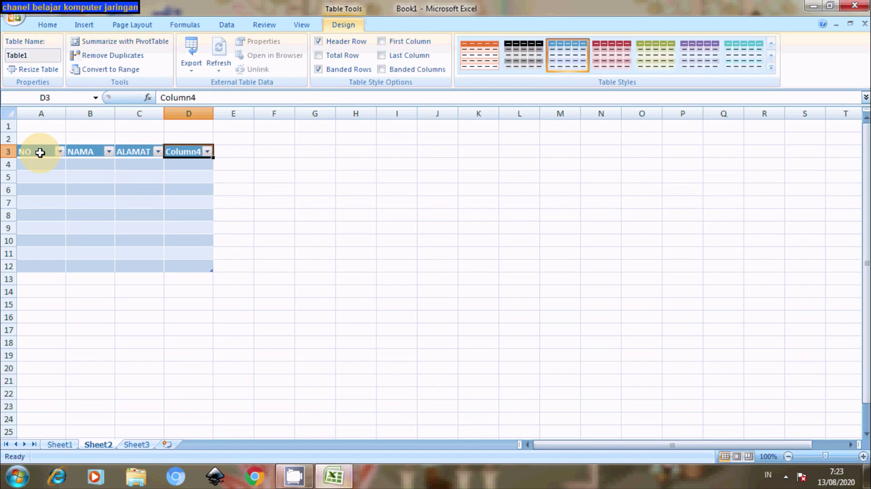
type("TGL LAHIR")
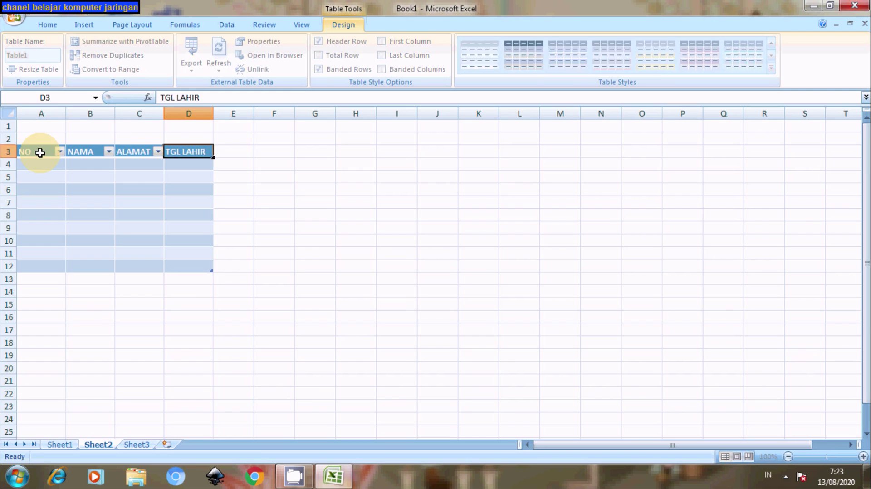
key("Return")
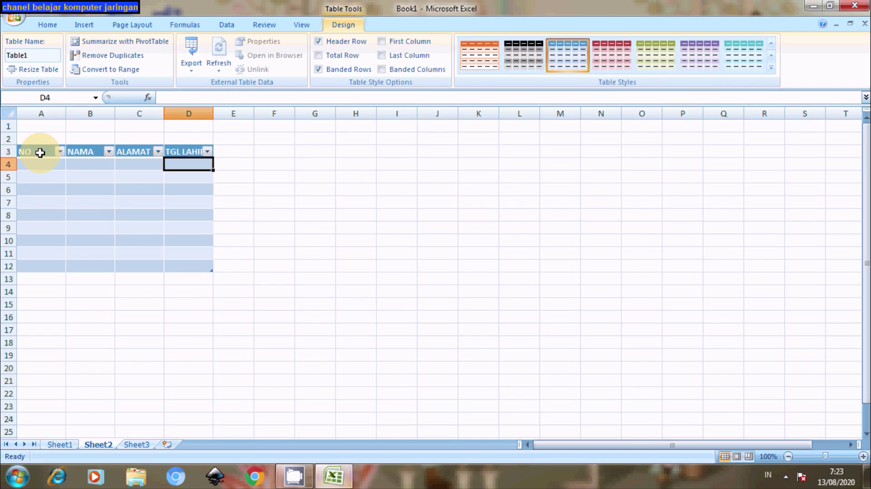
left_click(301, 250)
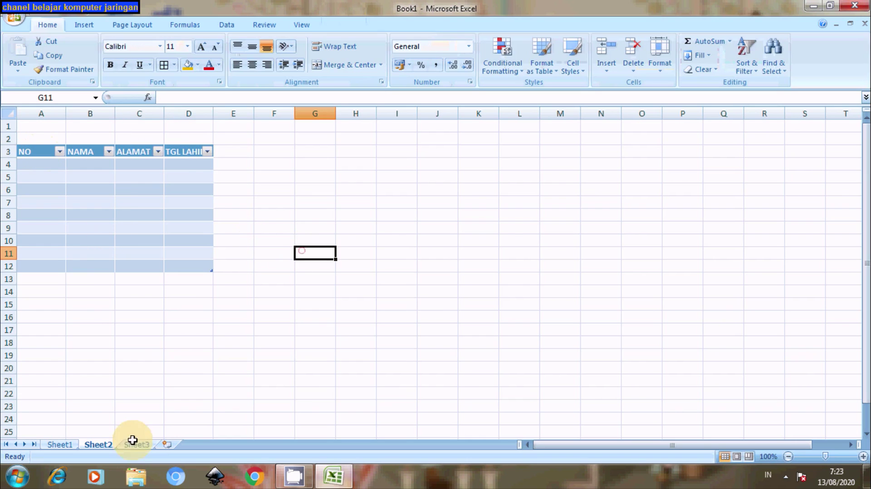
- Copy Sheet1's three data rows A5:D7 and paste them into Sheet2 at A4, leaving borders unchanged
left_click(66, 445)
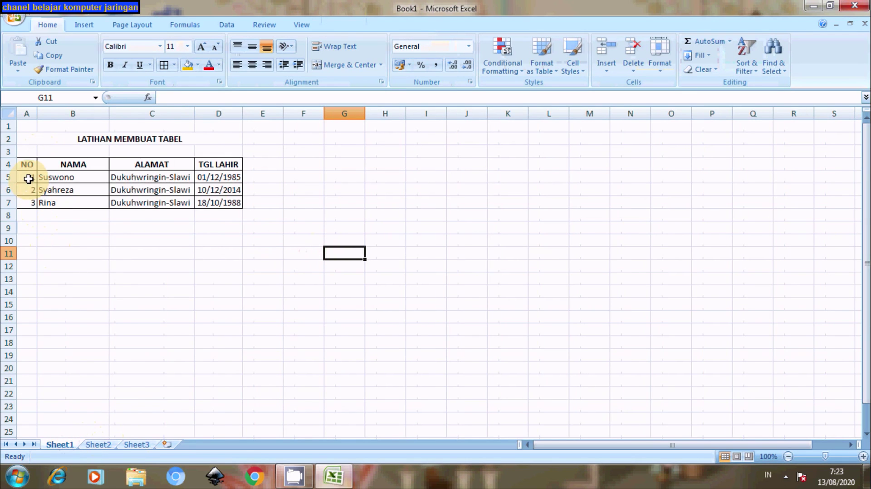
left_click_drag(28, 179, 207, 204)
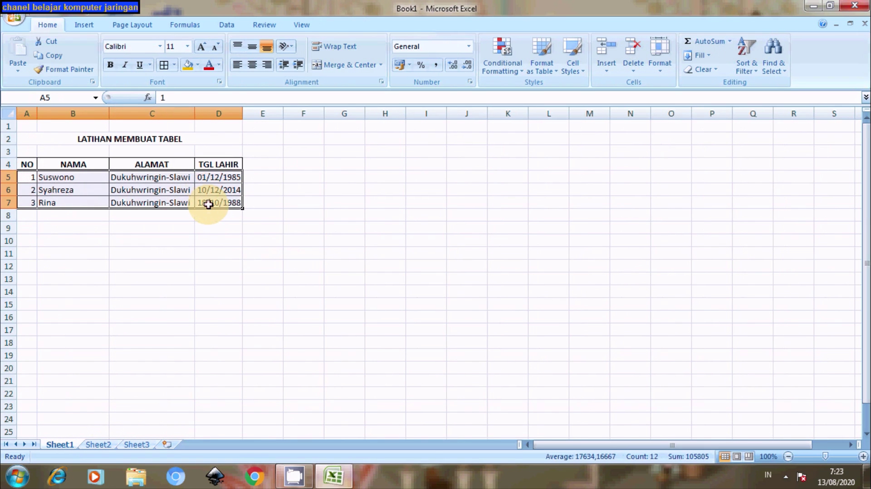
key("ctrl+c")
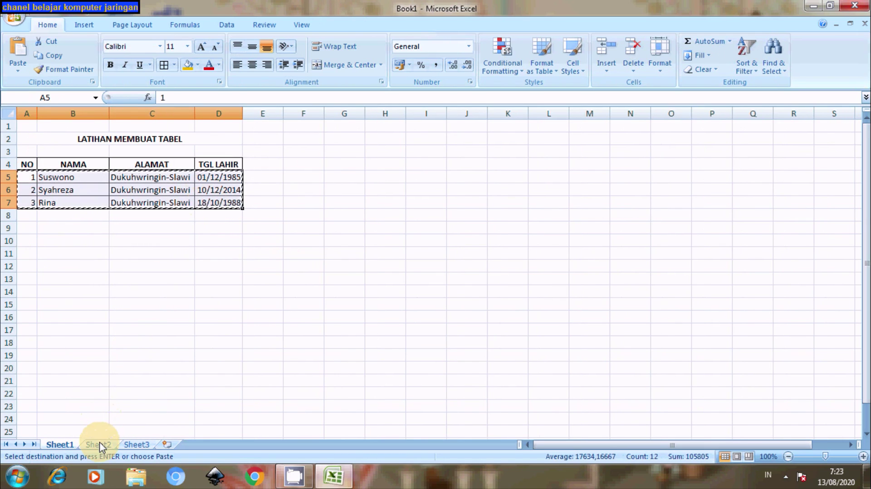
left_click(98, 444)
left_click(40, 167)
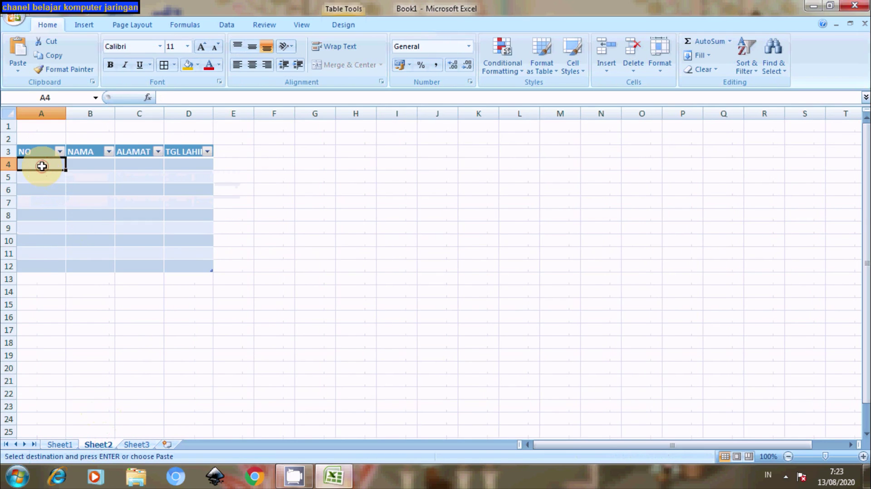
key("ctrl+v")
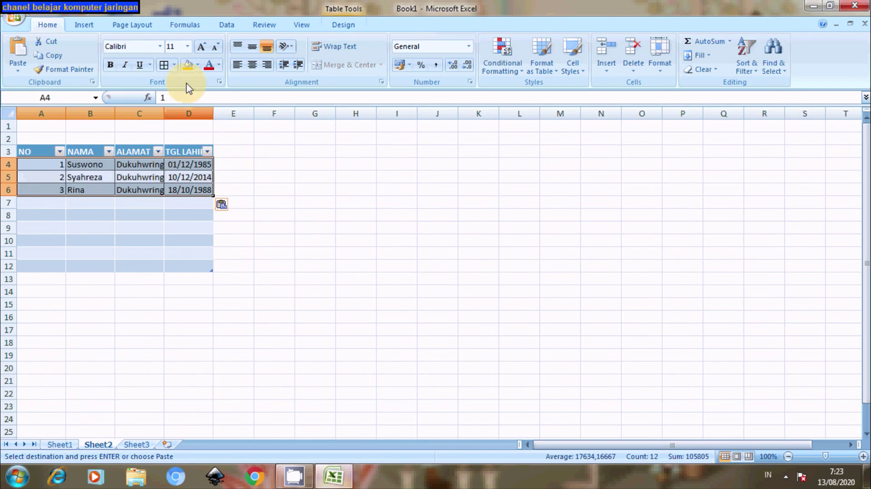
left_click(174, 64)
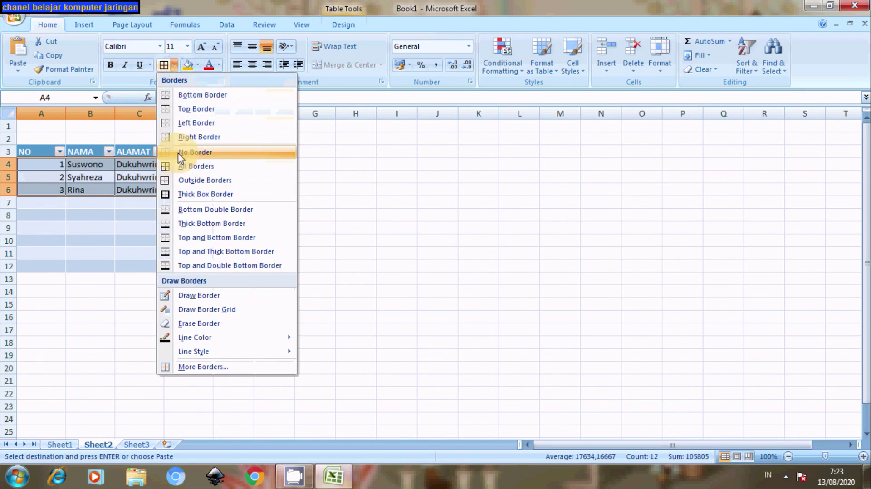
left_click(362, 243)
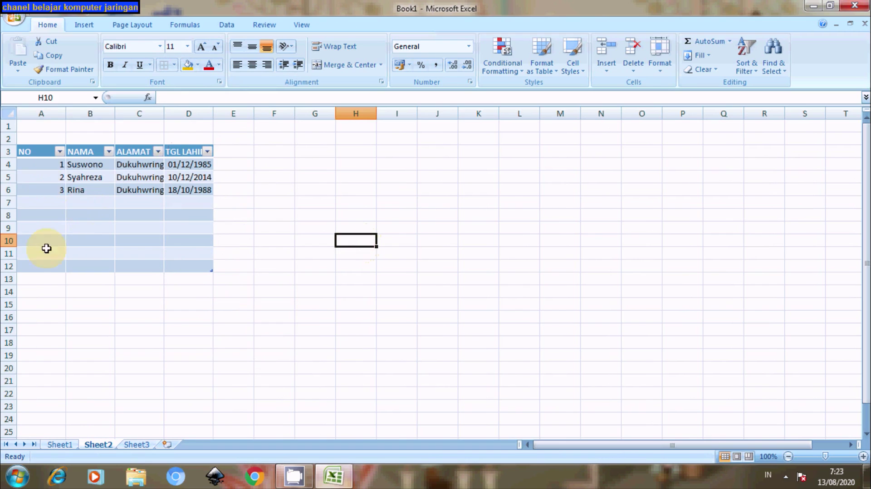
- Centre the NO numbers in A4:A6 and autofit columns C (ALAMAT) and D (TGL LAHIR)
left_click_drag(50, 164, 50, 190)
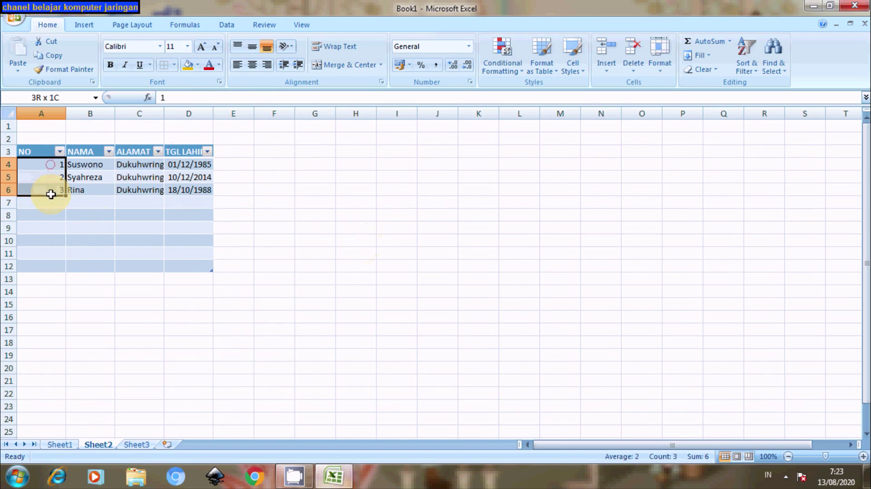
left_click(252, 65)
left_click(311, 283)
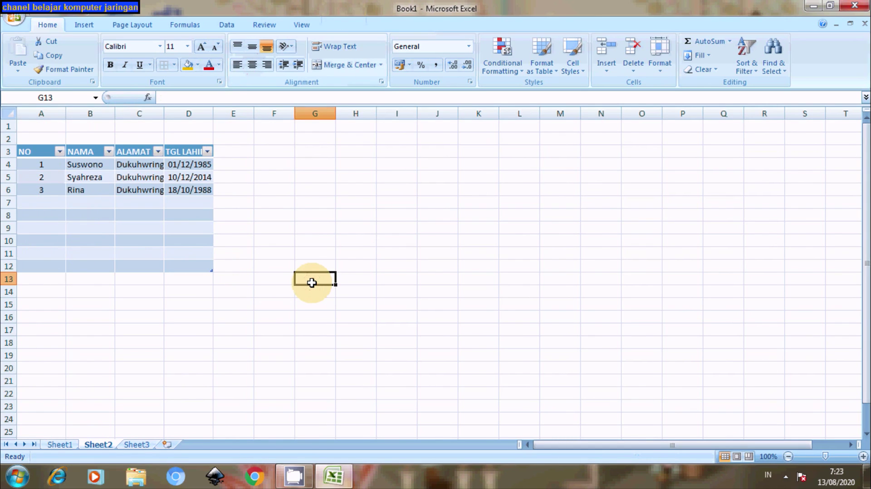
double_click(164, 113)
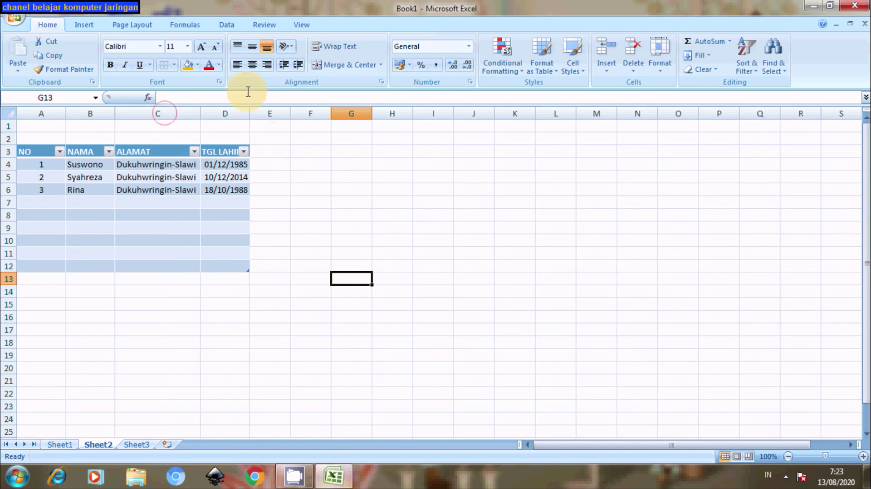
double_click(249, 114)
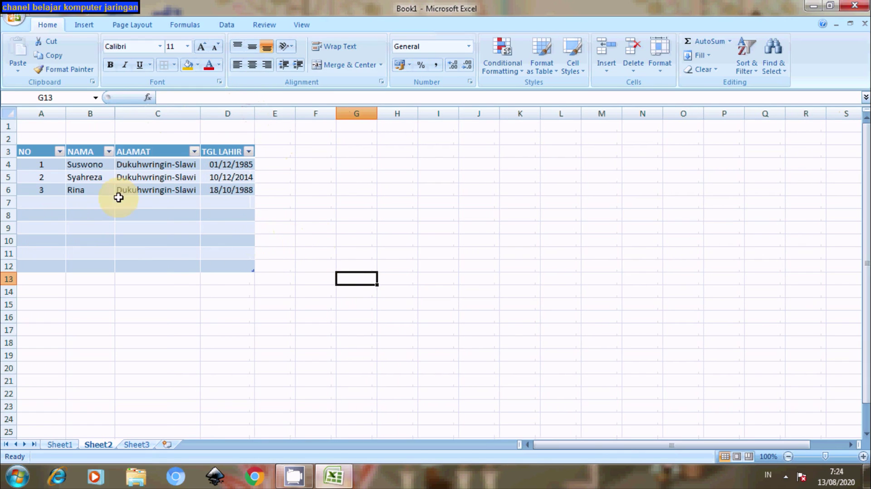
- Apply All Borders to the whole table range A3:D12
left_click(29, 168)
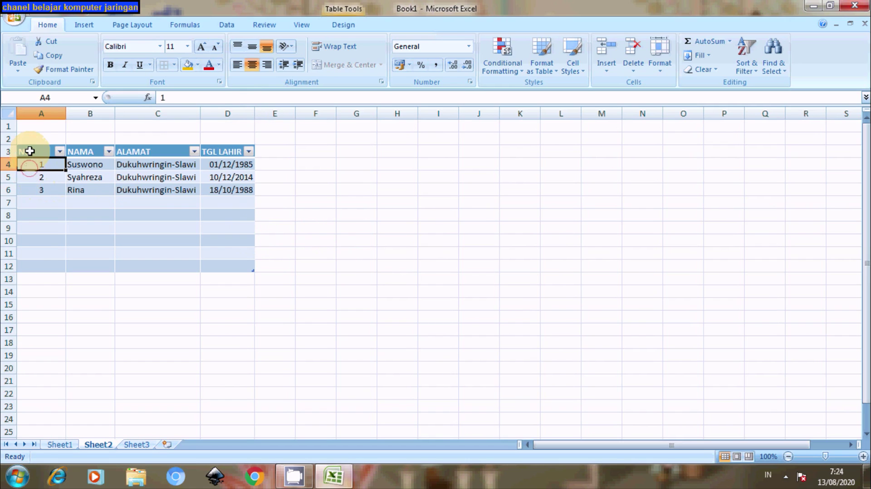
mouse_move(29, 150)
left_mouse_down()
mouse_move(142, 207)
mouse_move(224, 264)
left_mouse_up()
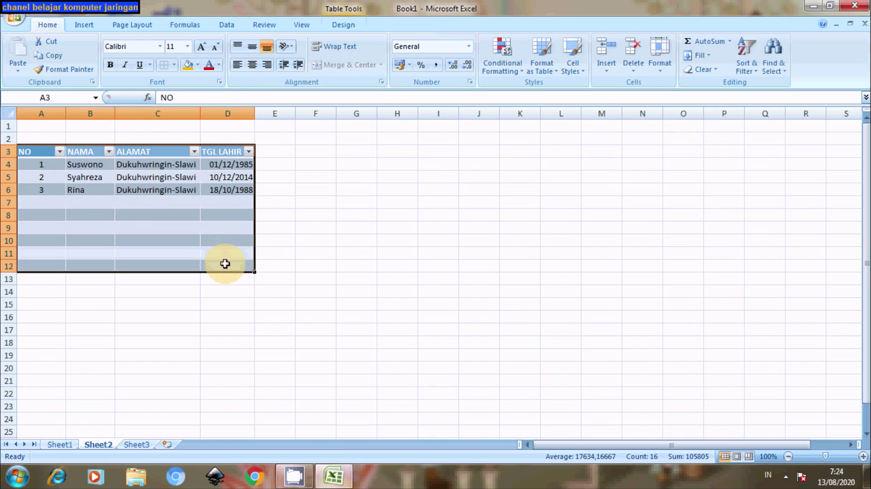
left_click(175, 64)
left_click(181, 166)
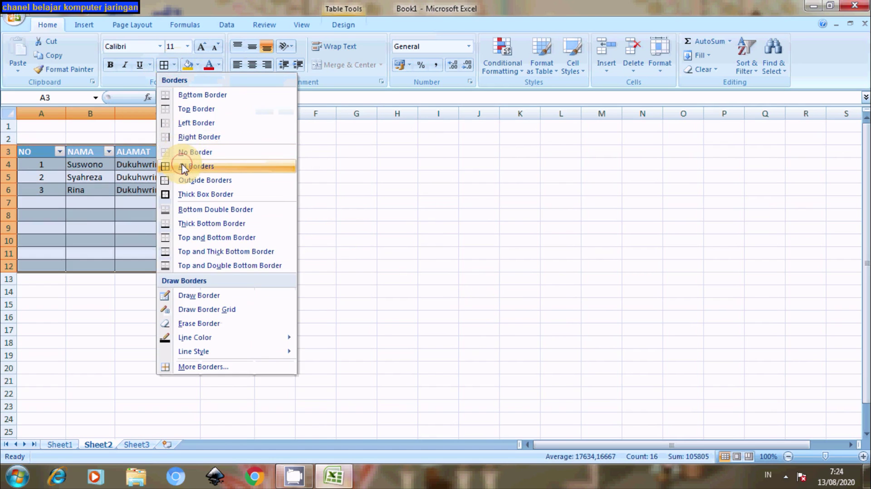
left_click(360, 236)
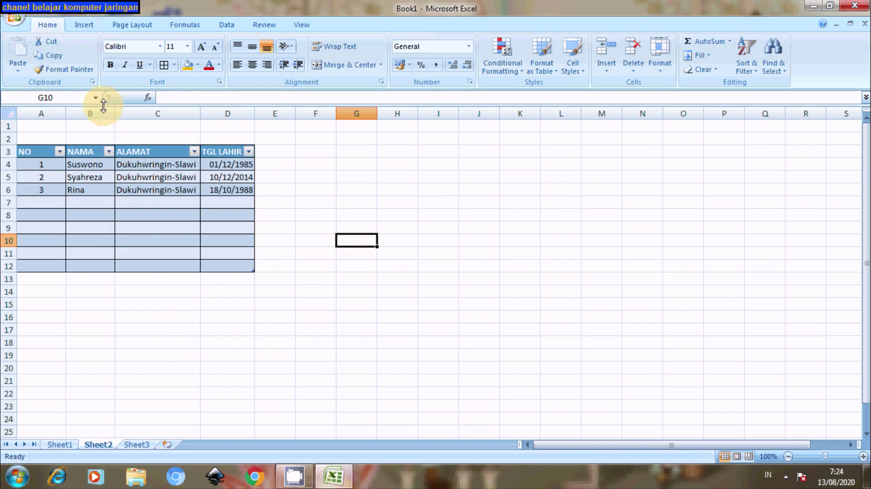
- Sort the table A to Z by NAMA, then re-sort it by NO smallest to largest
left_click(109, 152)
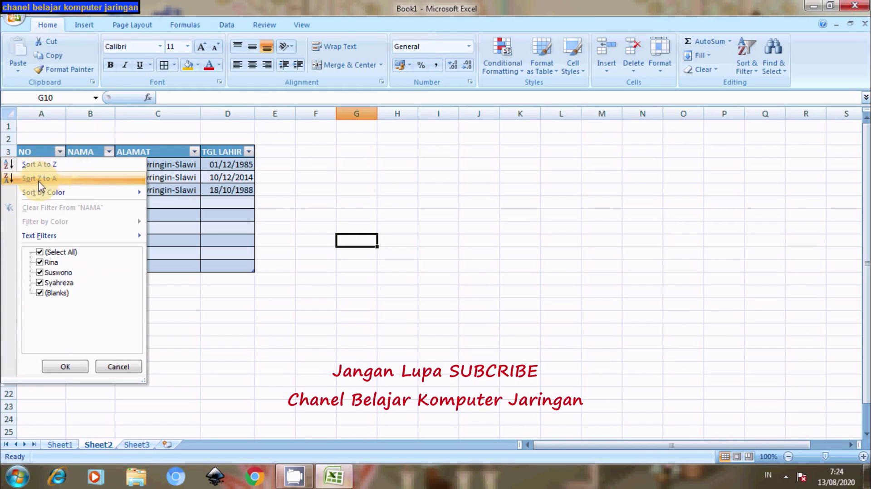
mouse_move(43, 192)
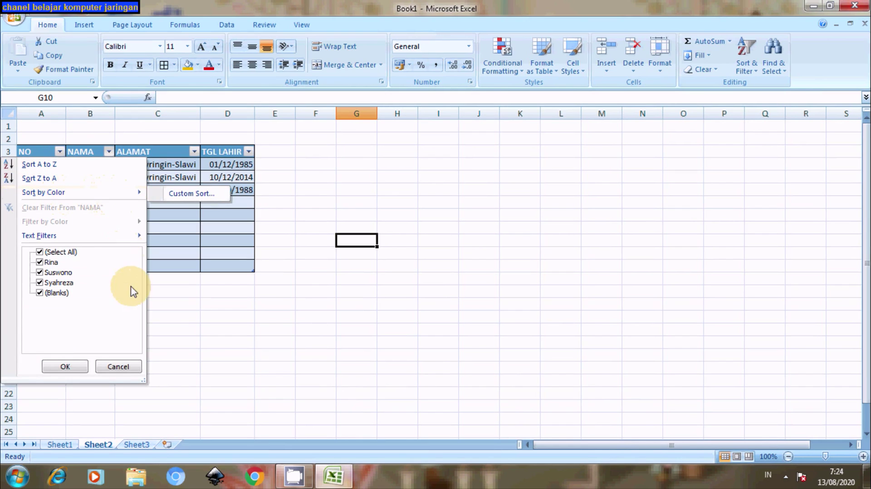
left_click(119, 367)
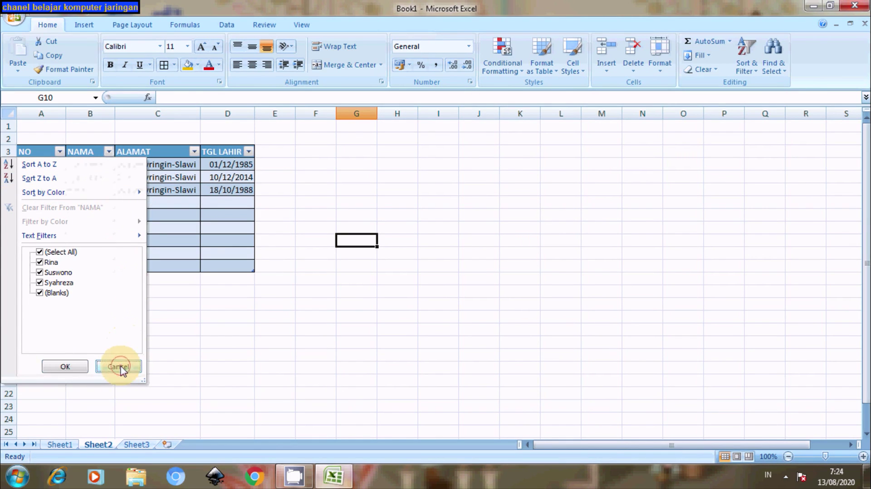
left_click(194, 153)
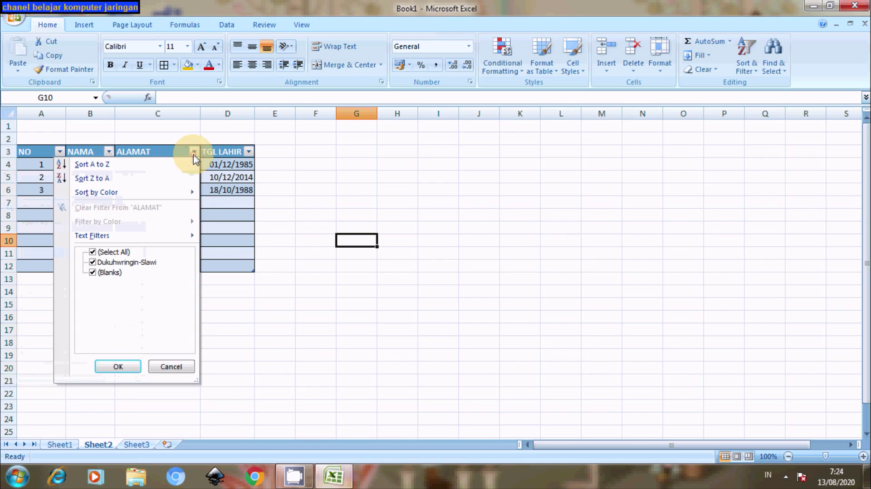
left_click(248, 151)
left_click(109, 152)
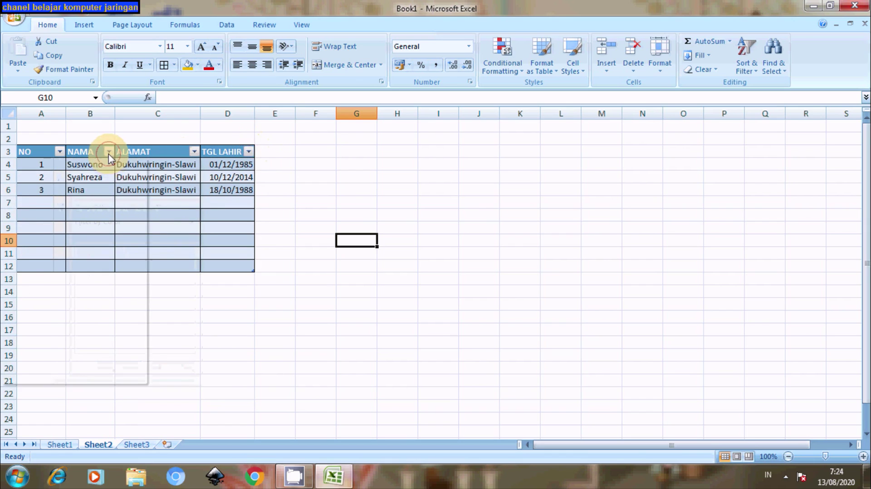
left_click(100, 168)
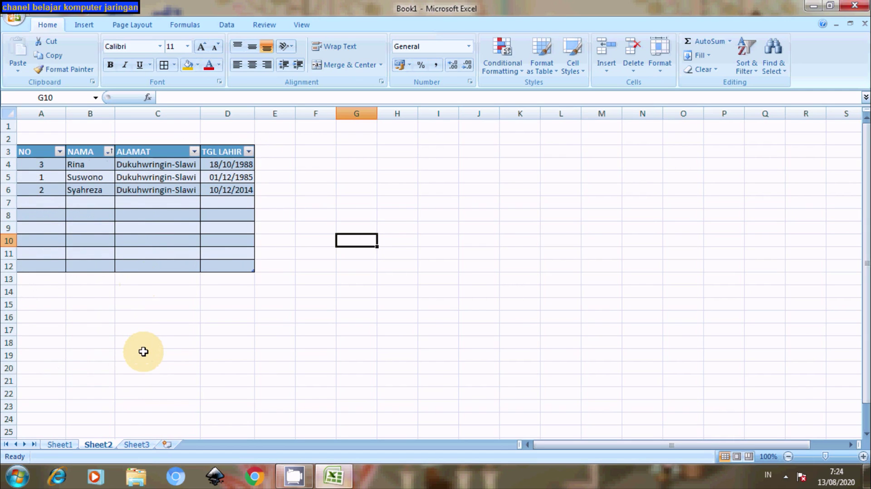
left_click(60, 152)
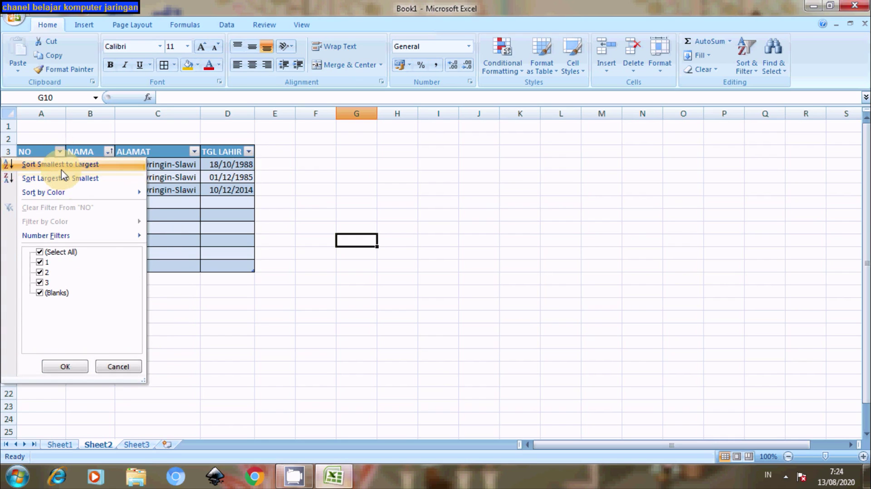
left_click(62, 165)
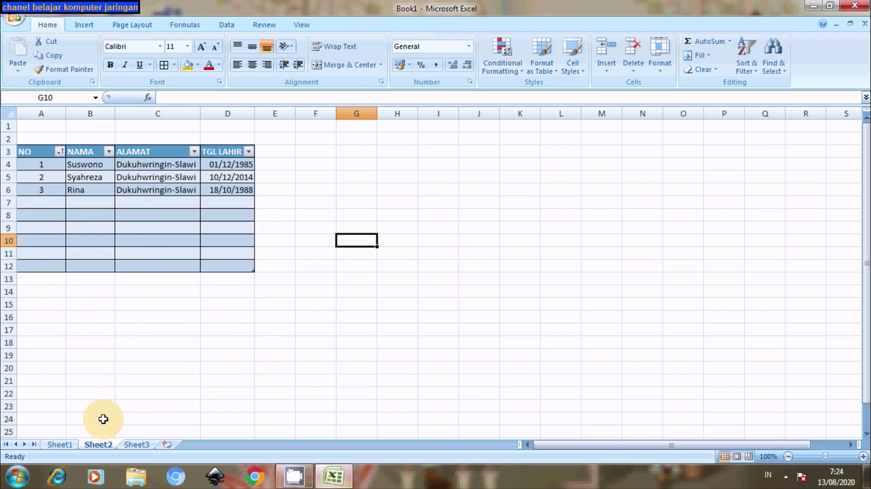
- On Sheet1, select the LATIHAN MEMBUAT TABEL title and table to review them
left_click(61, 444)
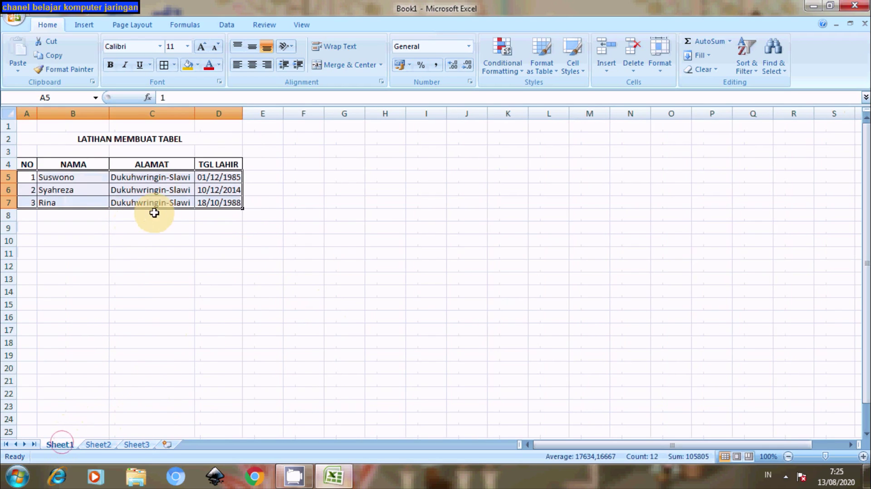
left_click_drag(84, 142, 92, 199)
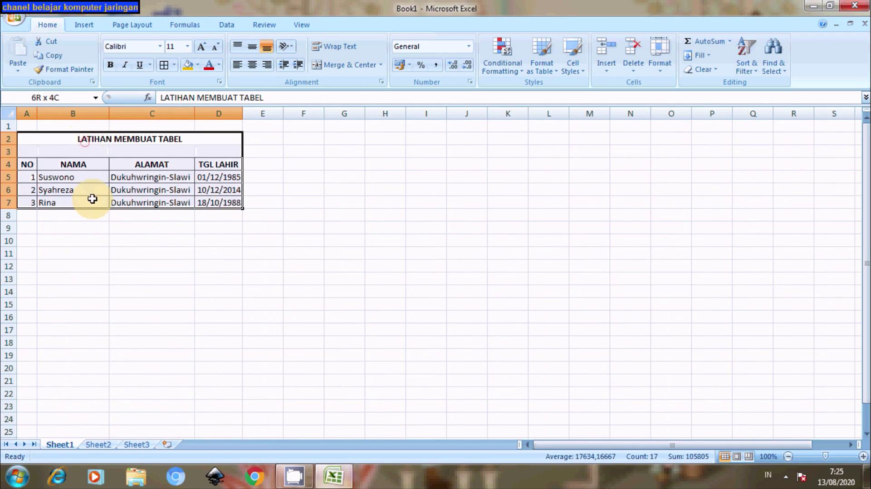
left_click(212, 266)
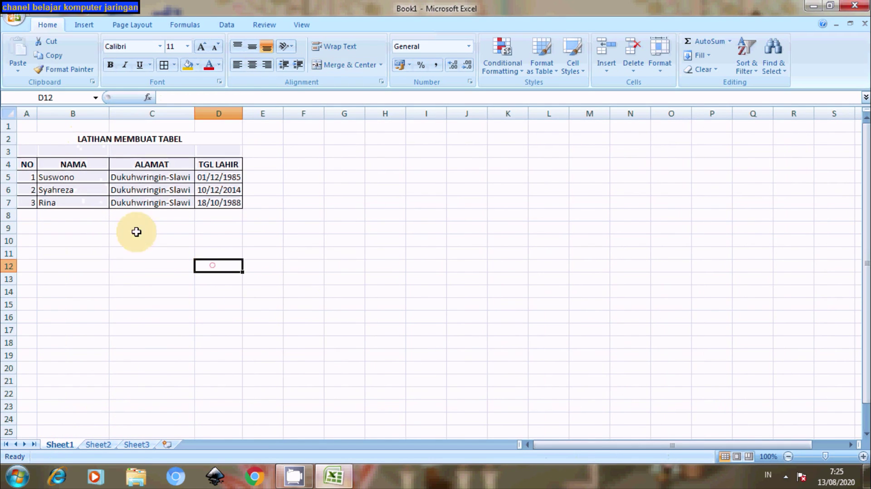
mouse_move(25, 168)
left_mouse_down()
mouse_move(206, 212)
mouse_move(209, 203)
left_mouse_up()
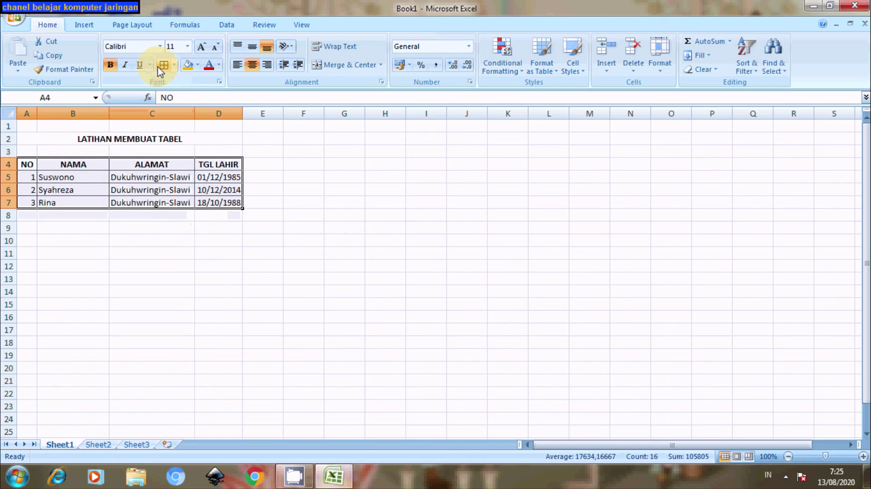
- On Sheet2, select table A3:D12 and open and close the ALAMAT filter list without changes
left_click(98, 445)
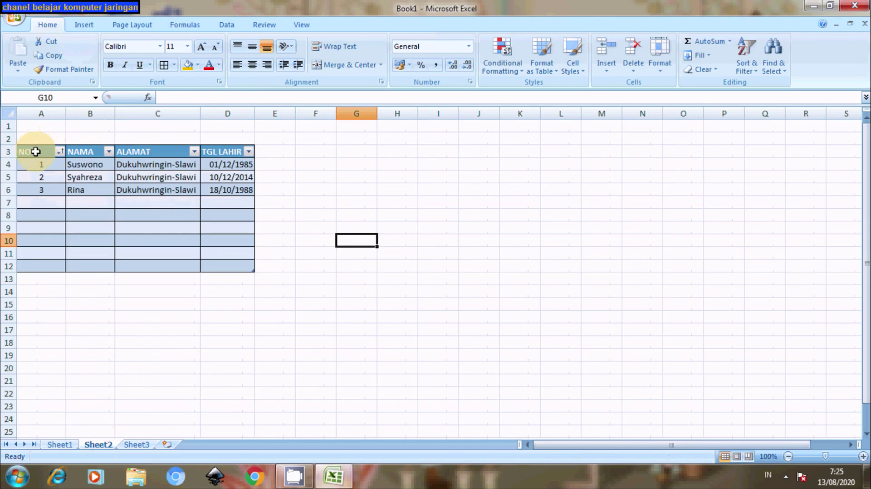
left_click_drag(36, 152, 232, 269)
left_click(339, 259)
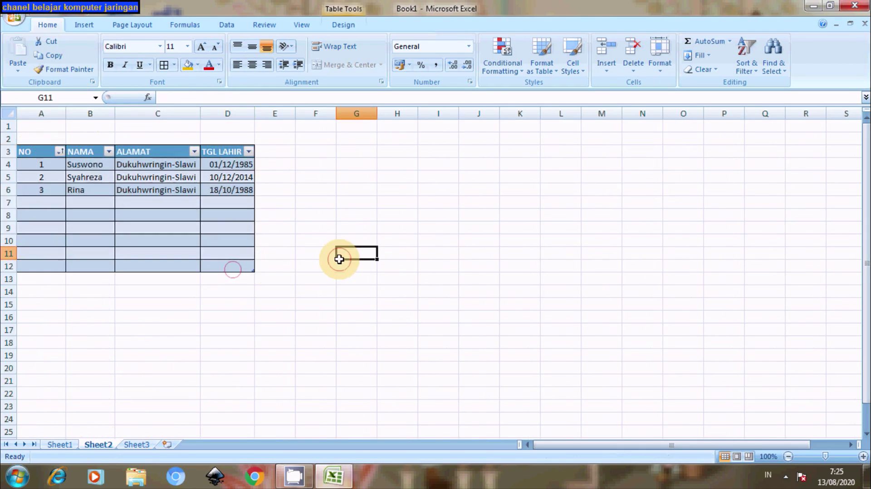
left_click(194, 152)
left_click(194, 153)
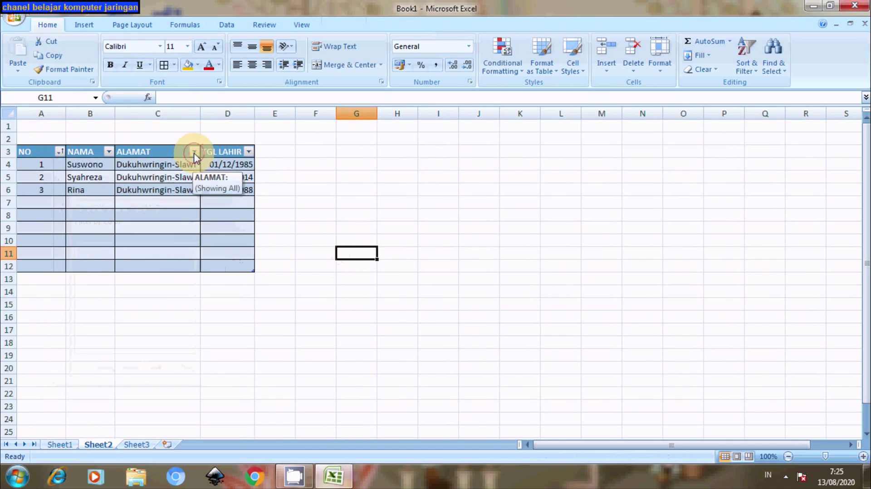
left_click(194, 153)
left_click(247, 152)
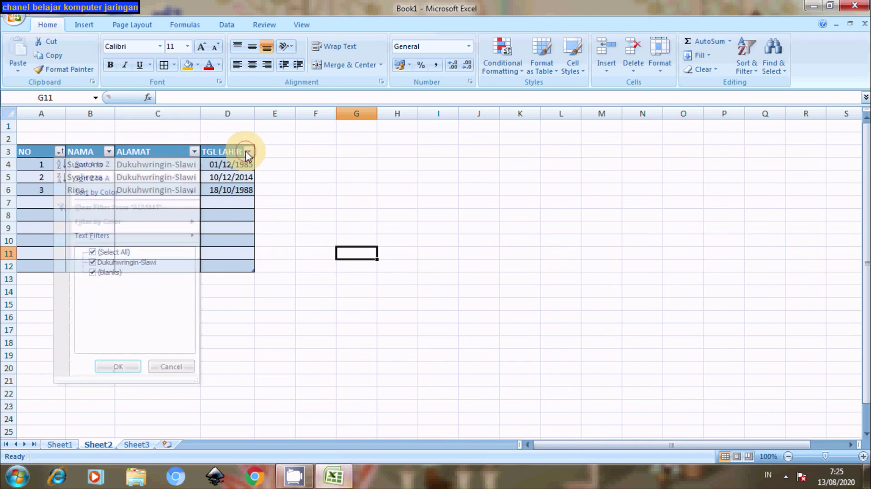
left_click(193, 153)
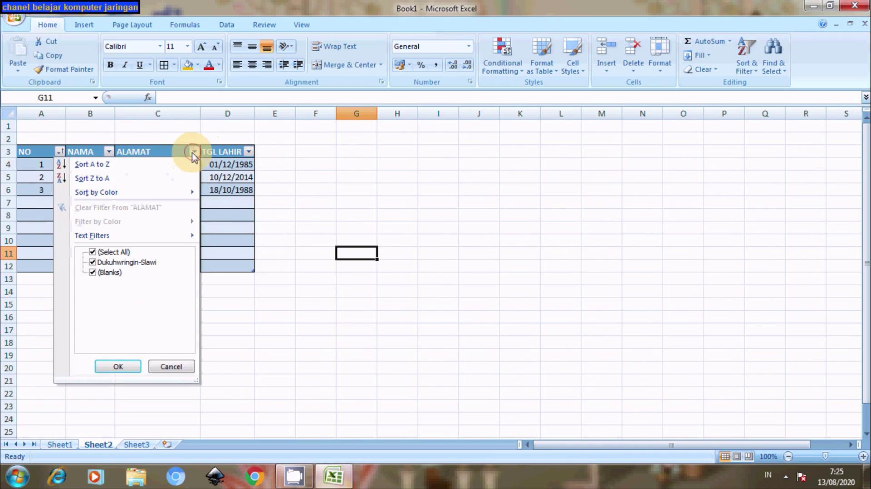
left_click(193, 154)
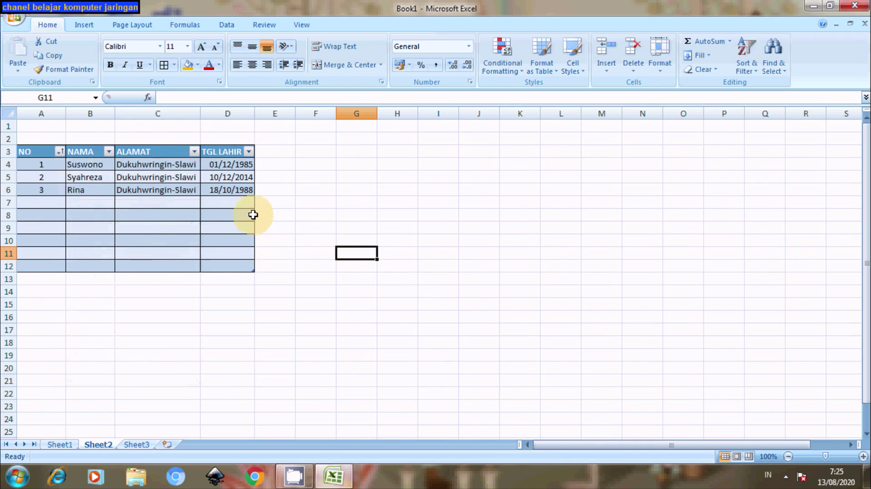
- Compare both sheets and finish on Sheet1 with its table deselected
left_click(60, 444)
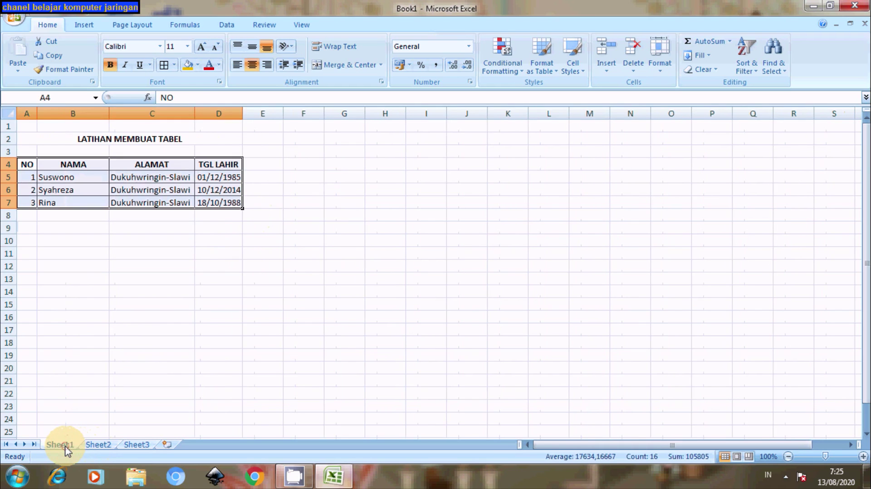
left_click(97, 445)
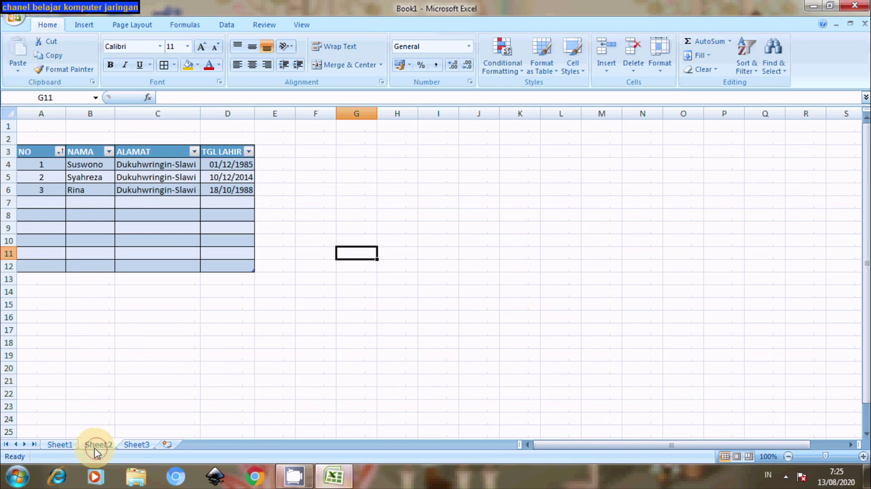
left_click(62, 445)
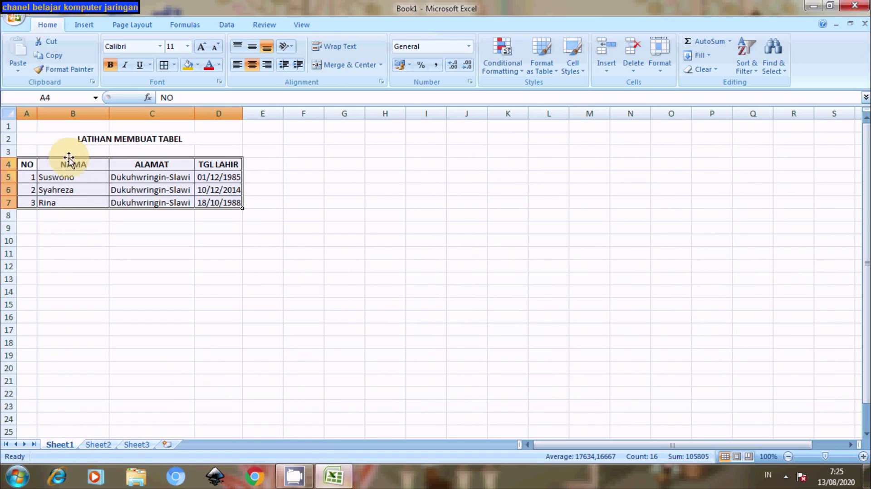
left_click(30, 164)
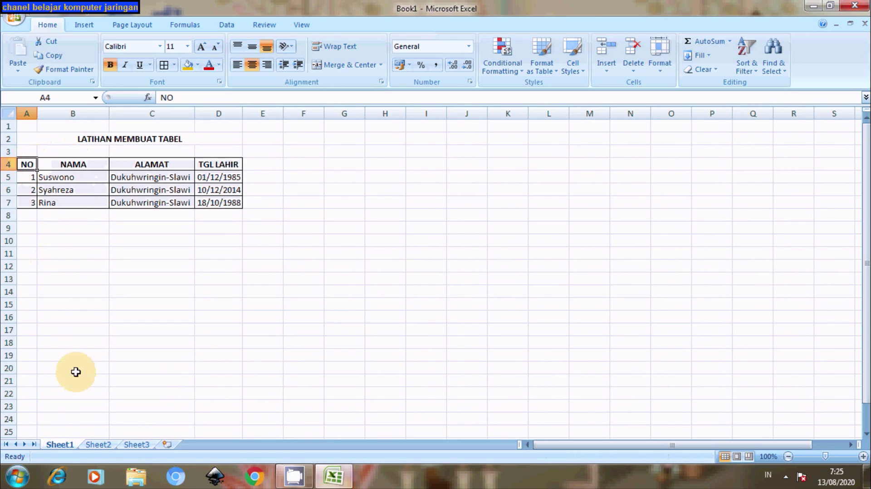
left_click(95, 446)
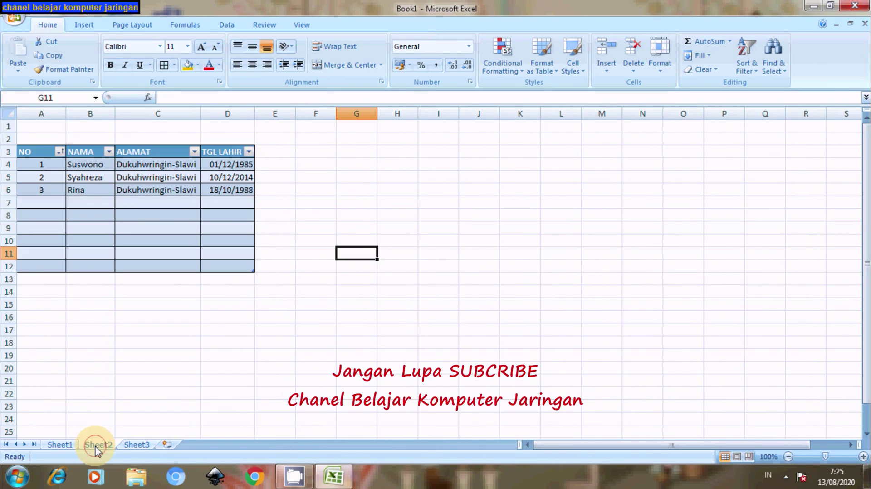
left_click(60, 444)
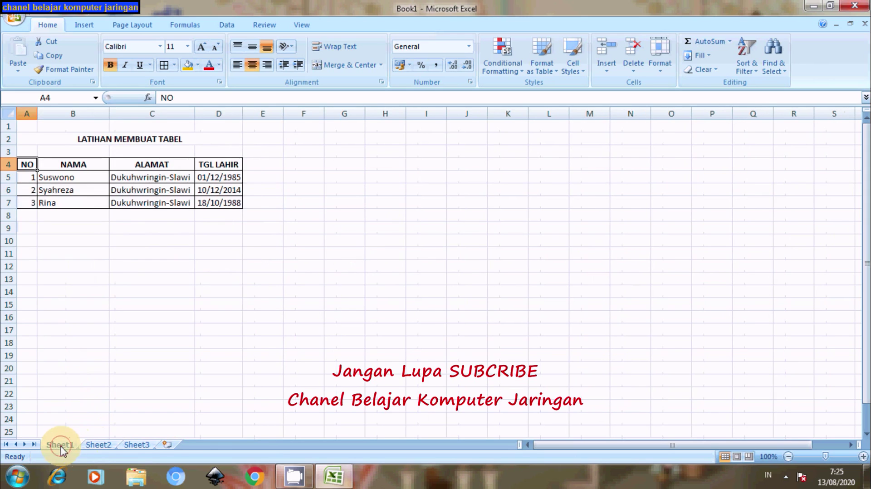
left_click(98, 445)
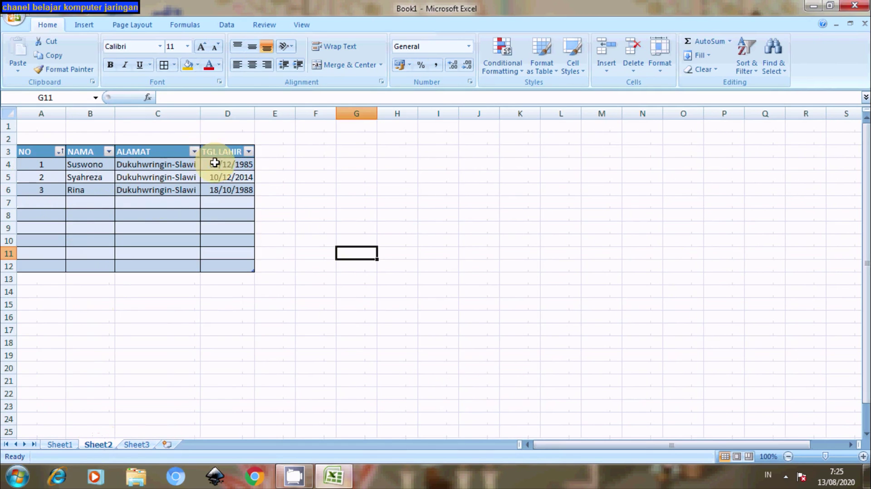
left_click(196, 153)
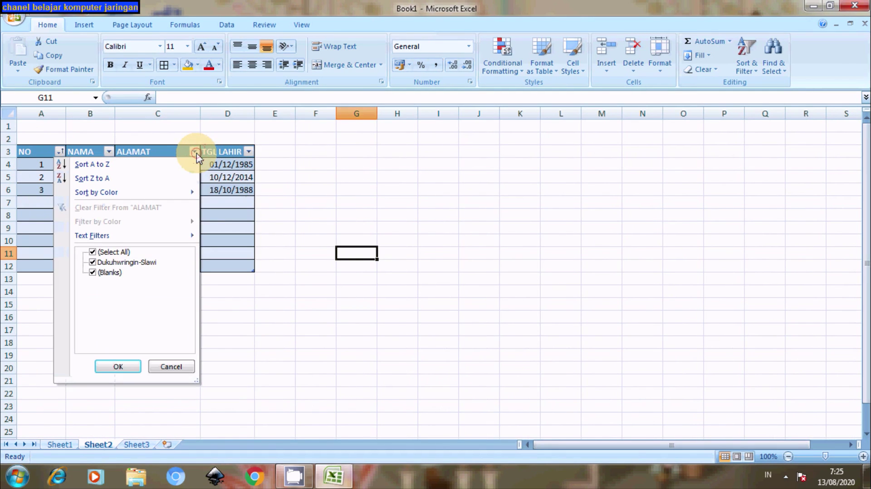
left_click(196, 153)
left_click(195, 153)
left_click(195, 153)
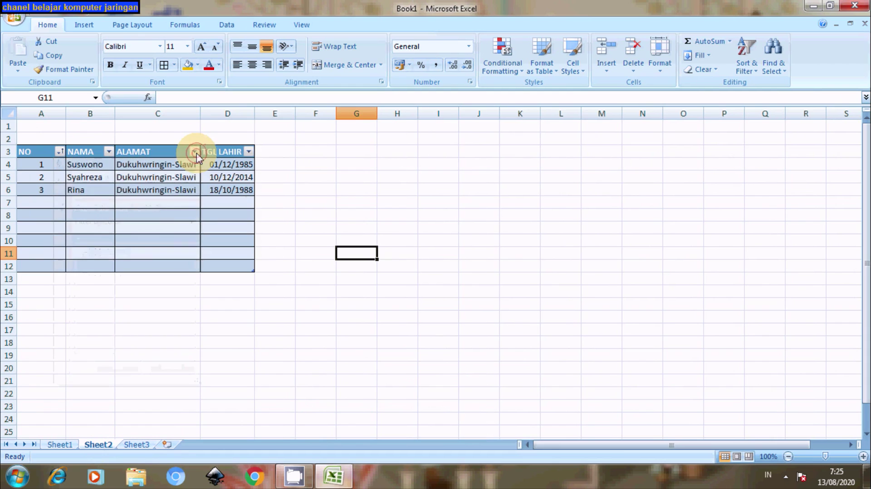
left_click(64, 444)
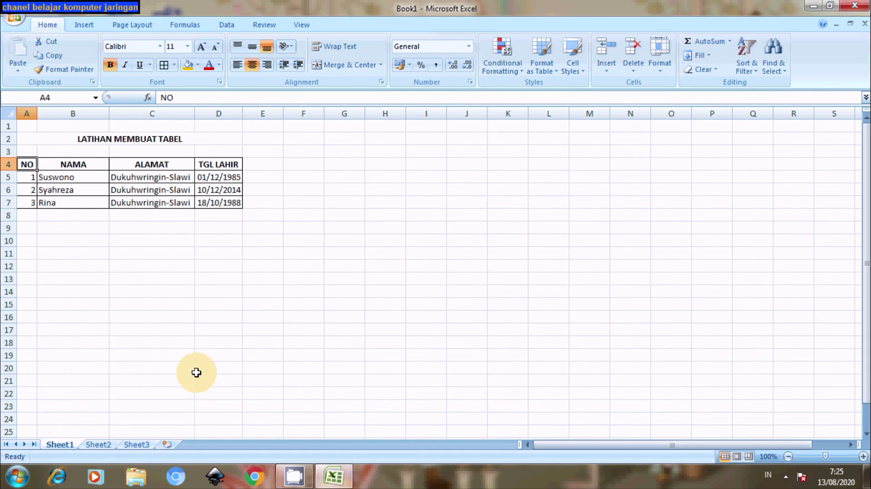